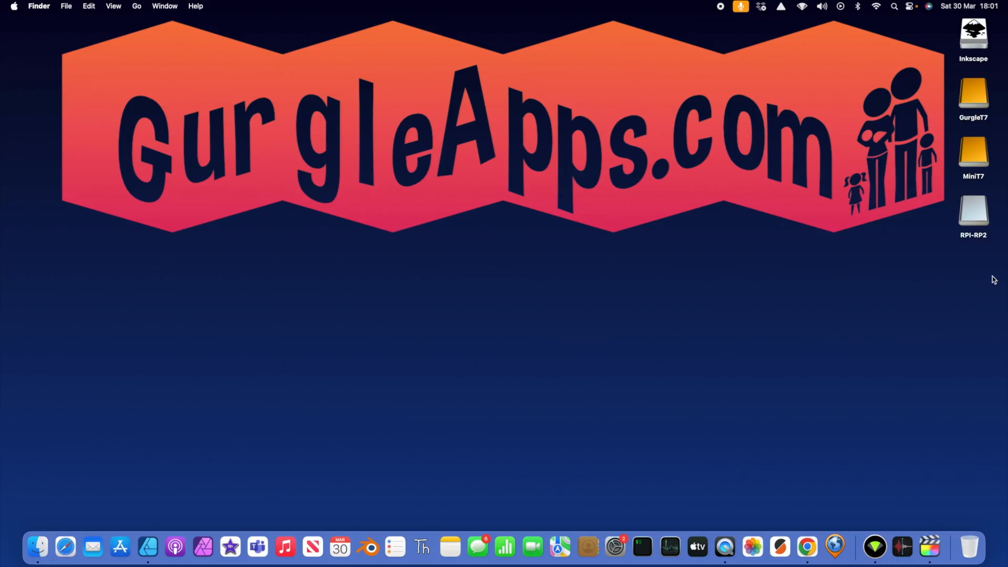
# Check the mounted RPI-RP2 drive on the desktop and launch Thonny from the Dock.
pyautogui.click(978, 222)
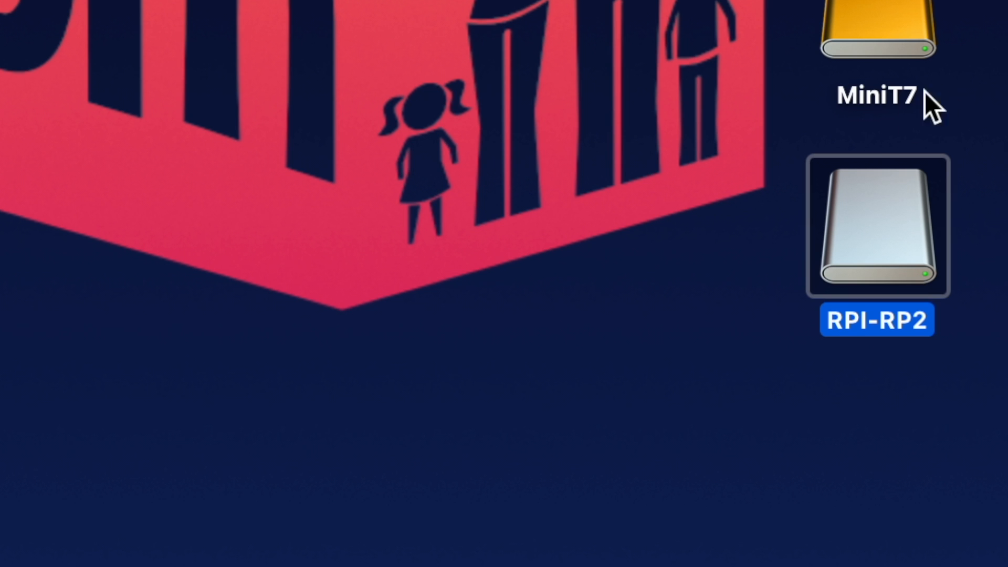
pyautogui.click(89, 457)
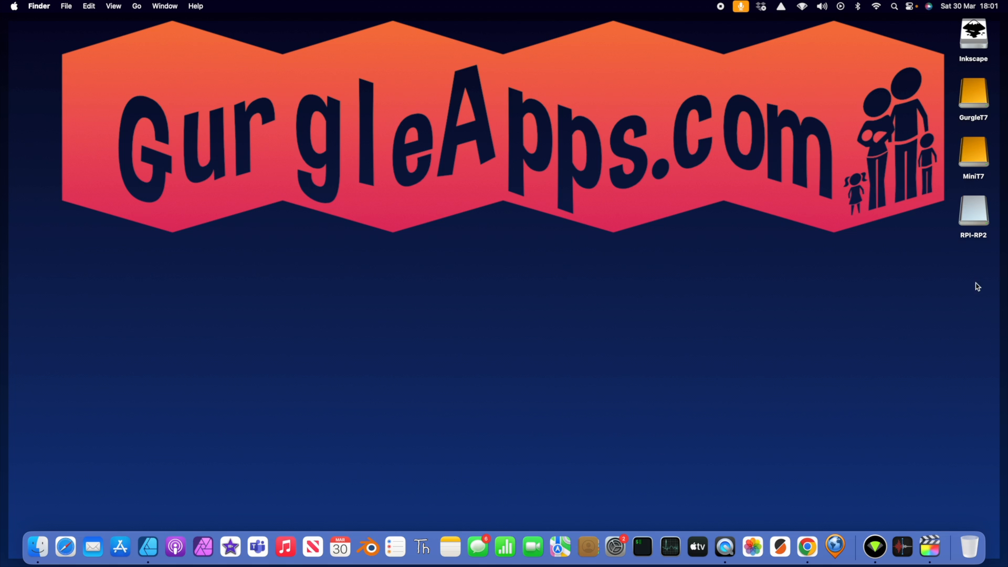
pyautogui.click(970, 214)
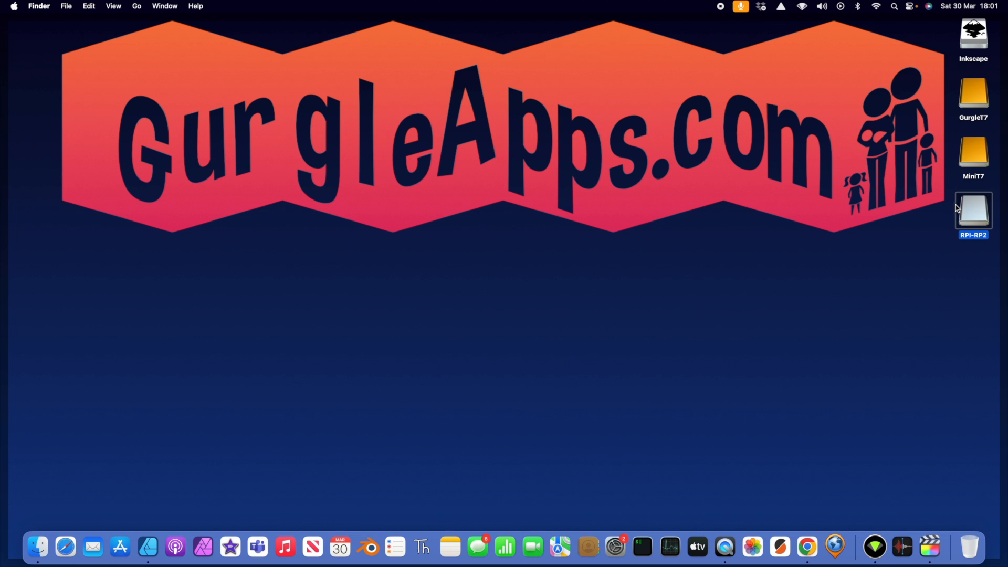
pyautogui.click(423, 547)
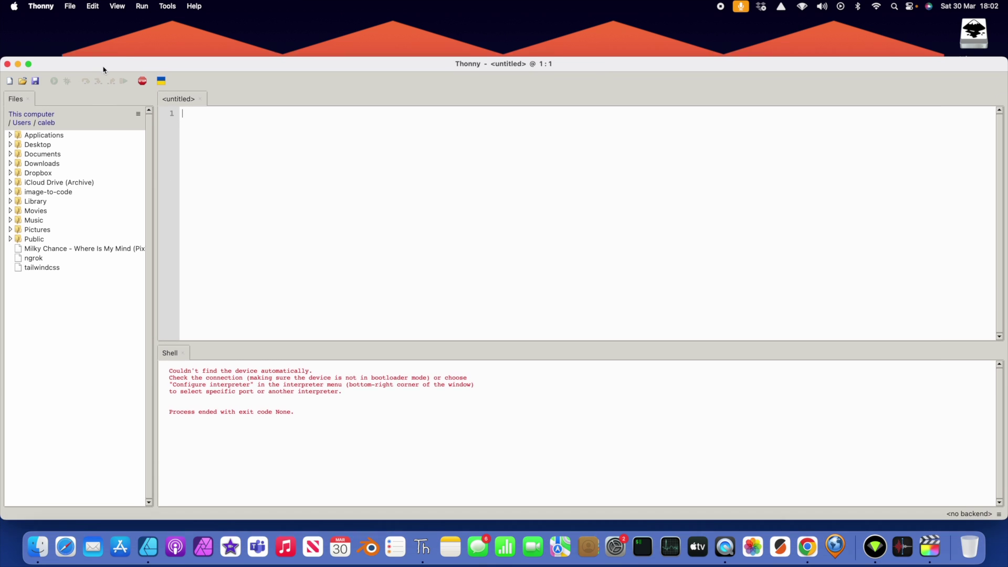
# Move the Thonny window to the top-left and shrink it to a smaller size.
pyautogui.moveTo(104, 111); pyautogui.dragTo(104, 26)
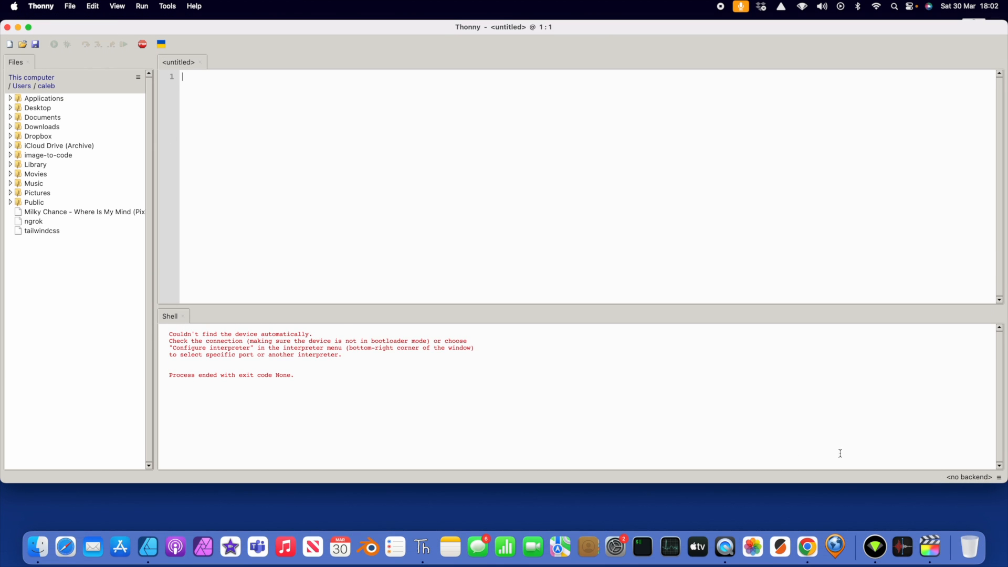
pyautogui.moveTo(1003, 478); pyautogui.dragTo(640, 475)
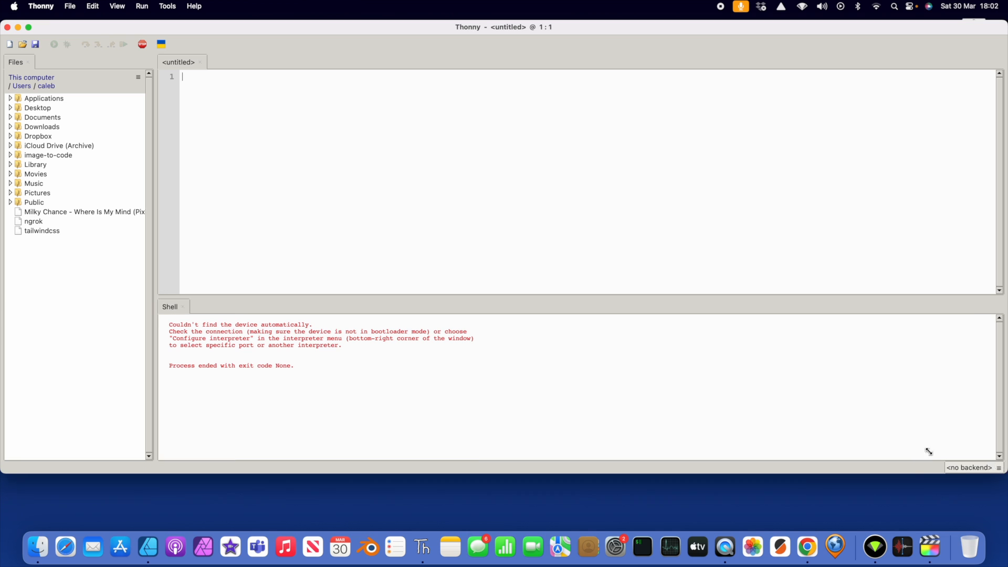
pyautogui.moveTo(349, 30); pyautogui.dragTo(420, 40)
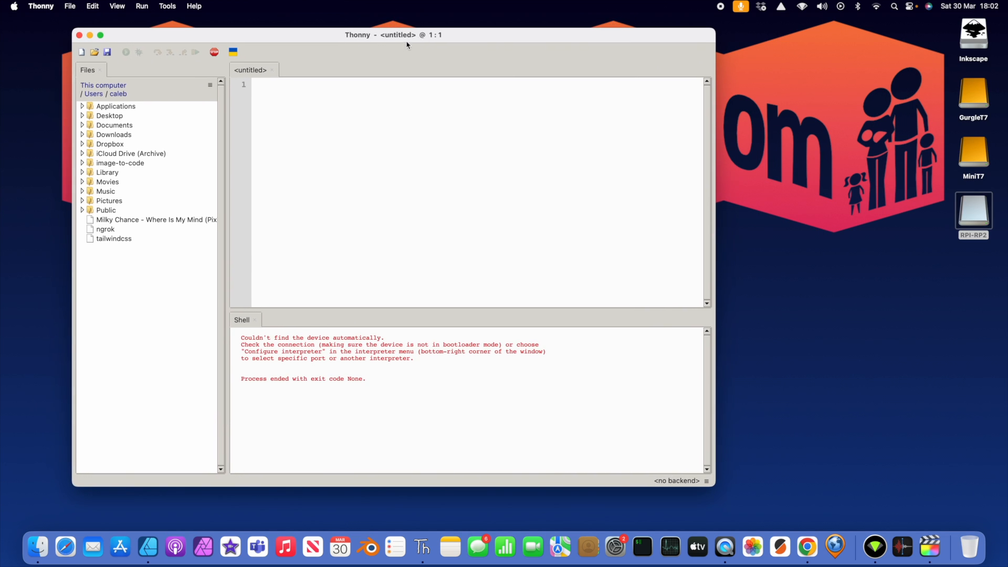
pyautogui.moveTo(408, 35); pyautogui.dragTo(340, 12)
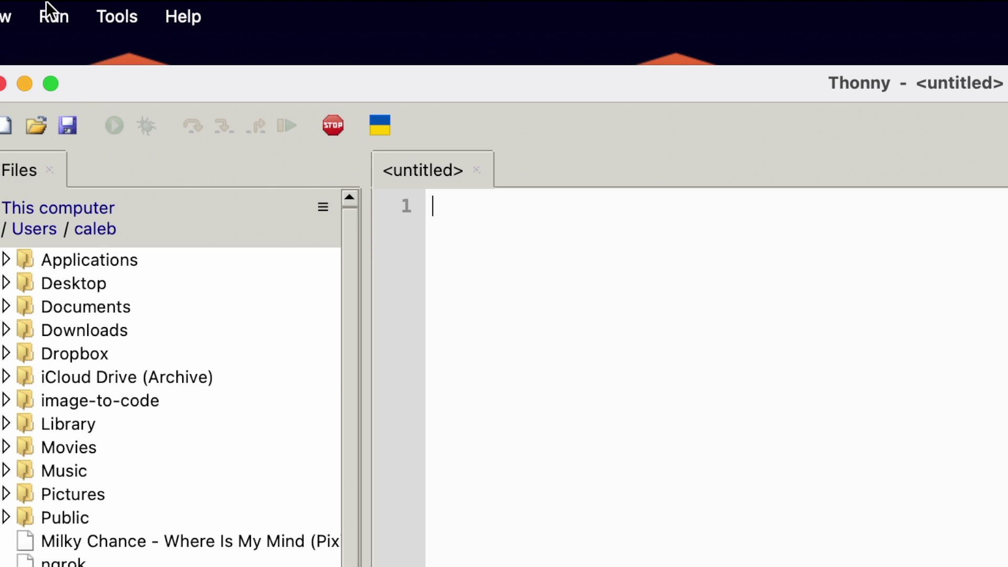
# Set the interpreter to MicroPython (Raspberry Pi Pico) with automatic port detection.
pyautogui.click(37, 19)
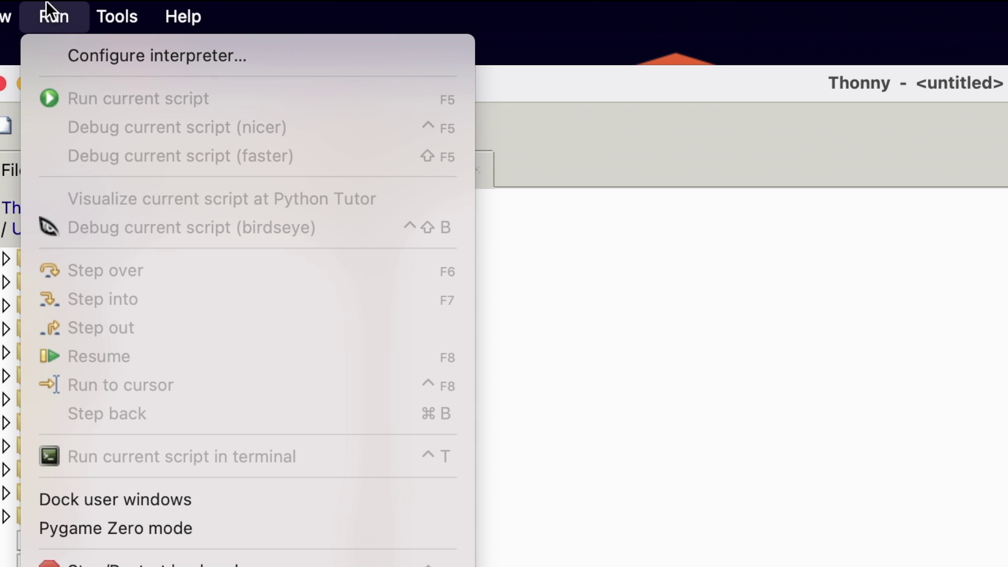
pyautogui.click(78, 51)
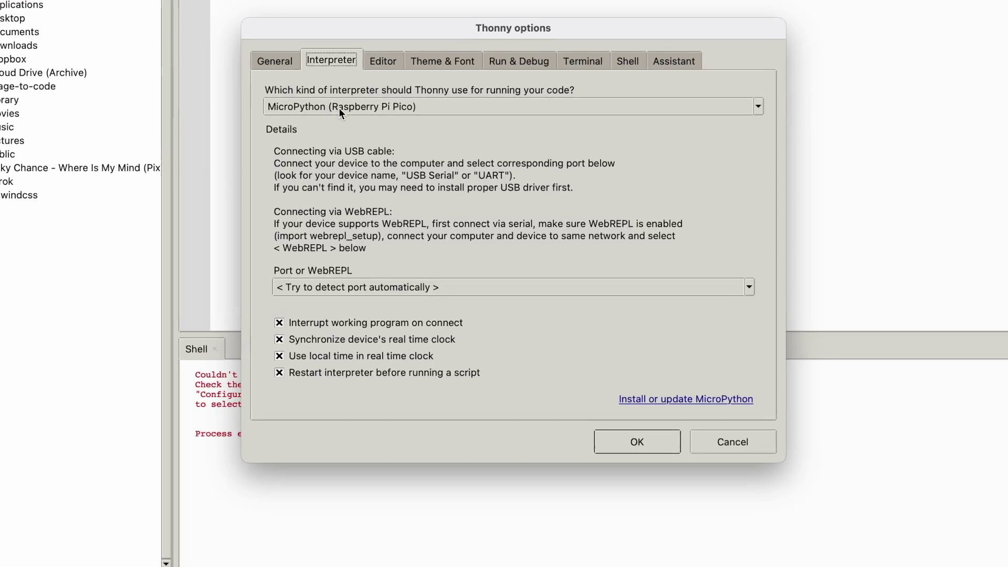
pyautogui.click(351, 177)
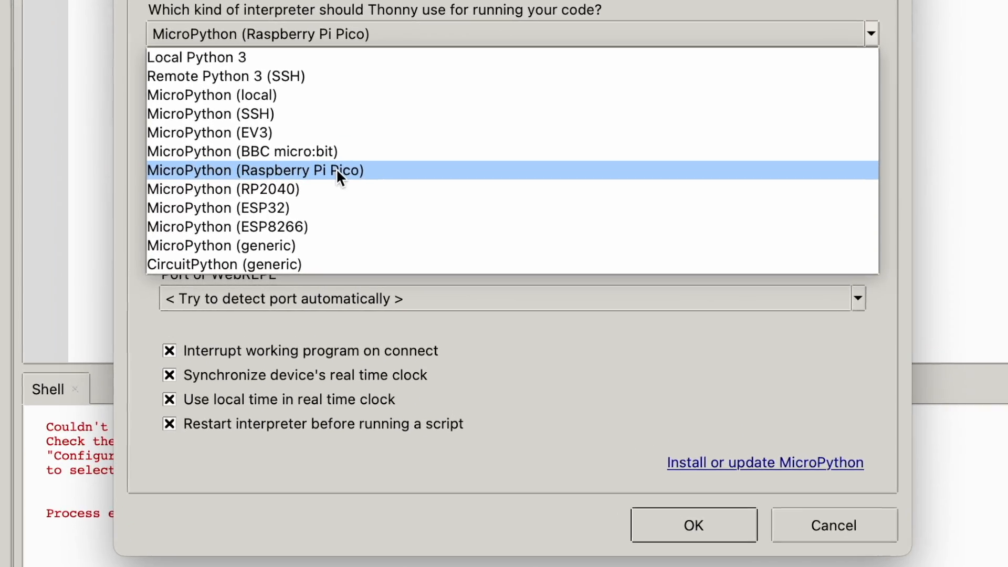
pyautogui.click(337, 172)
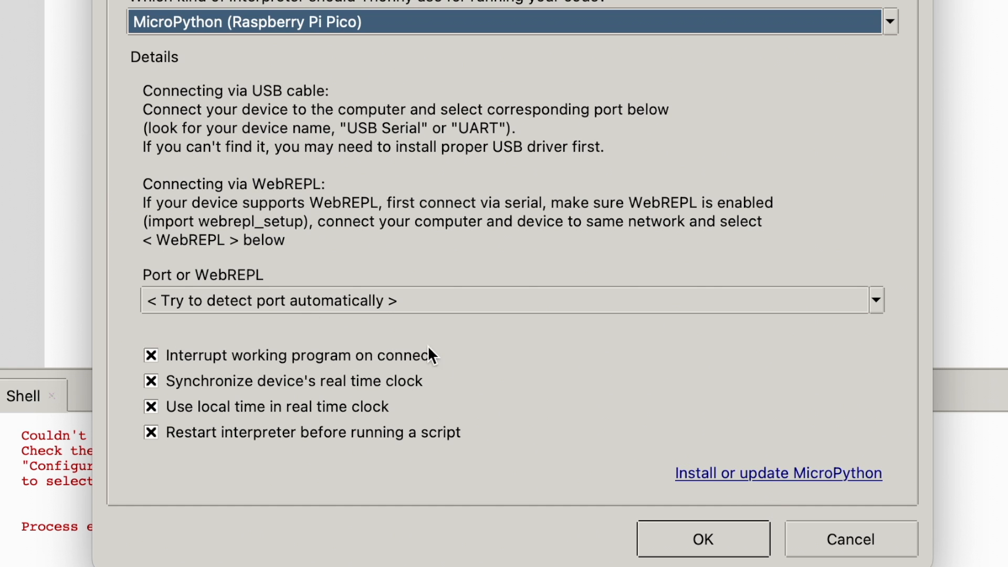
pyautogui.click(305, 307)
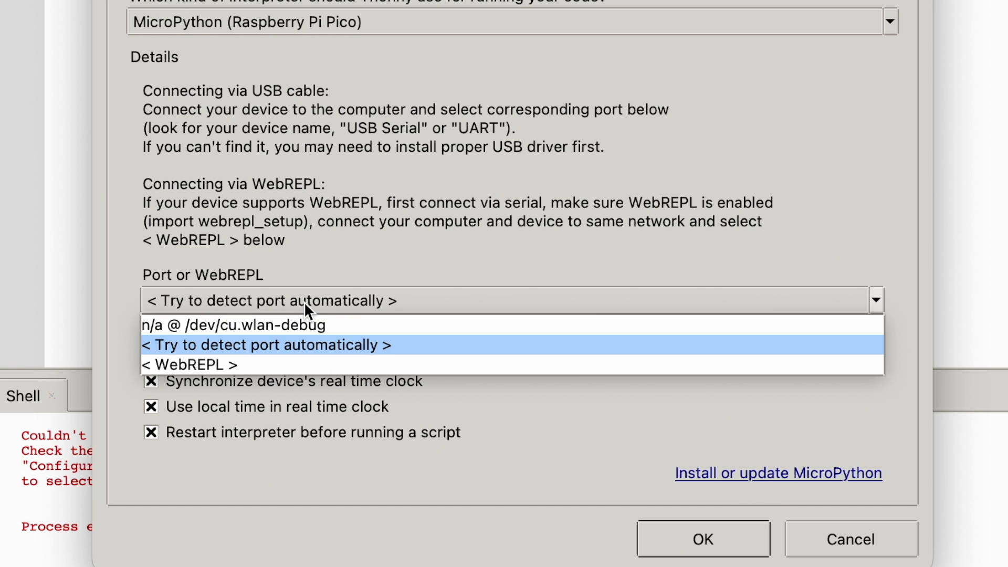
pyautogui.click(306, 344)
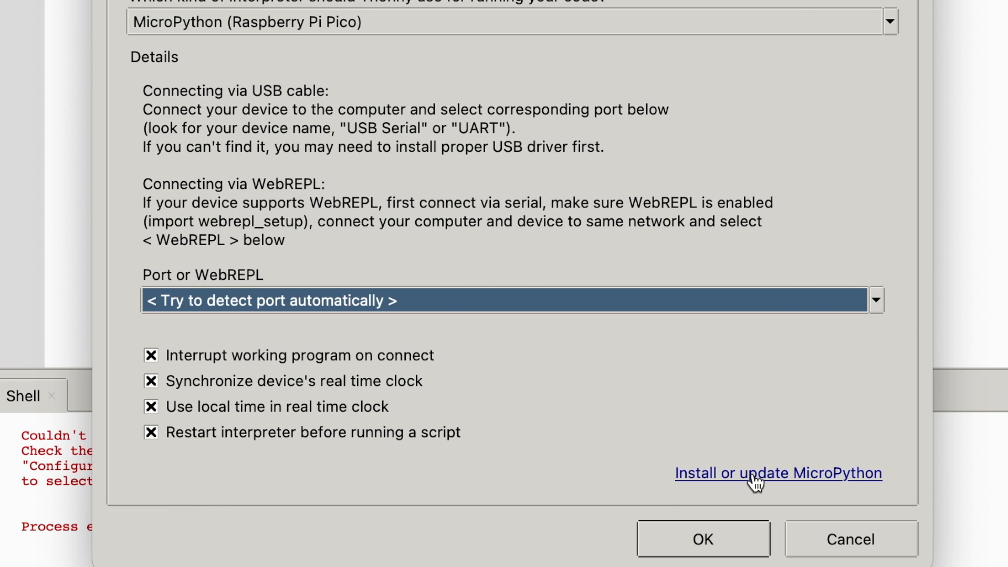
# In the MicroPython installer, choose the RP2 family targeting the /Volumes/RPI-RP2 drive.
pyautogui.click(752, 477)
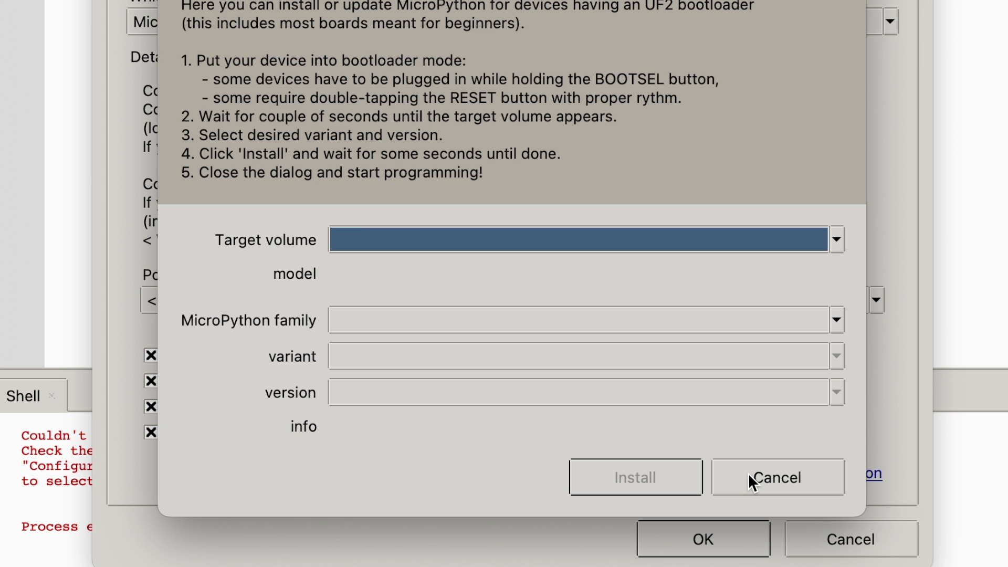
pyautogui.click(355, 320)
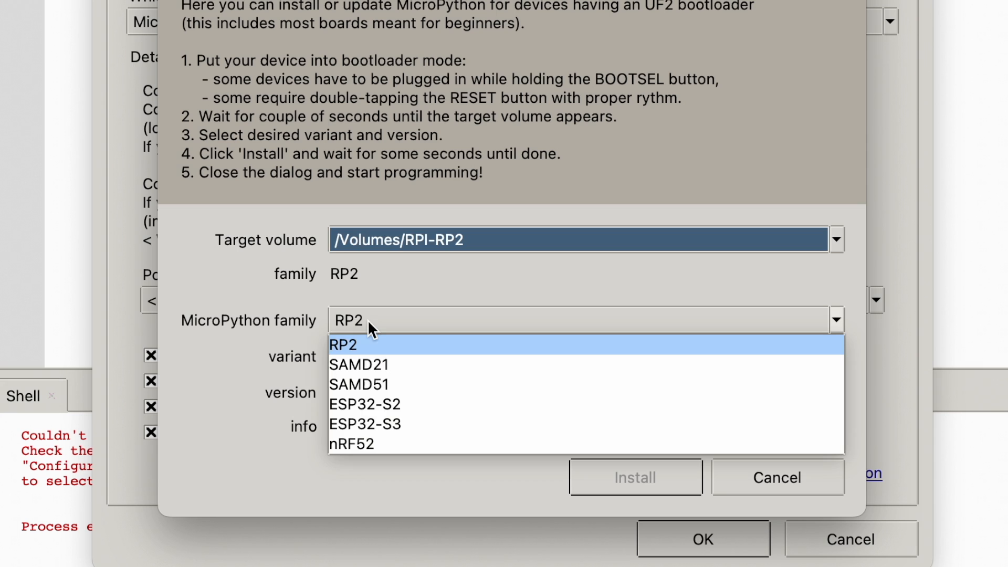
pyautogui.click(331, 345)
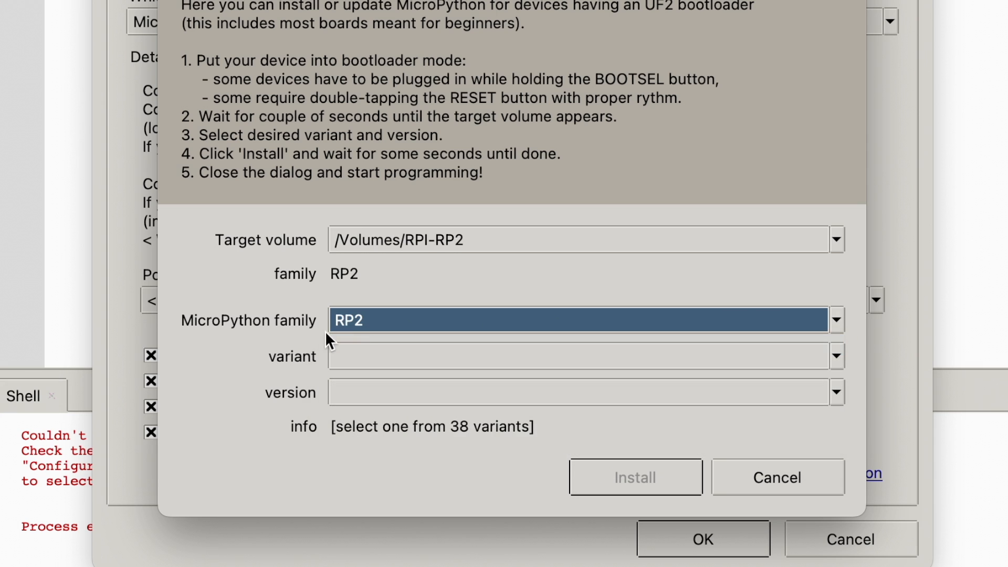
pyautogui.click(382, 241)
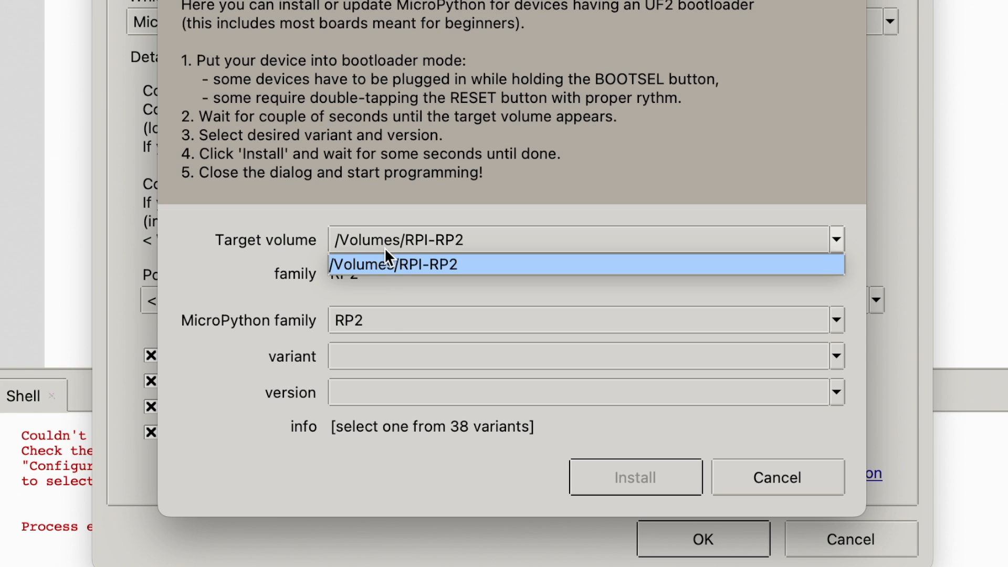
pyautogui.click(299, 299)
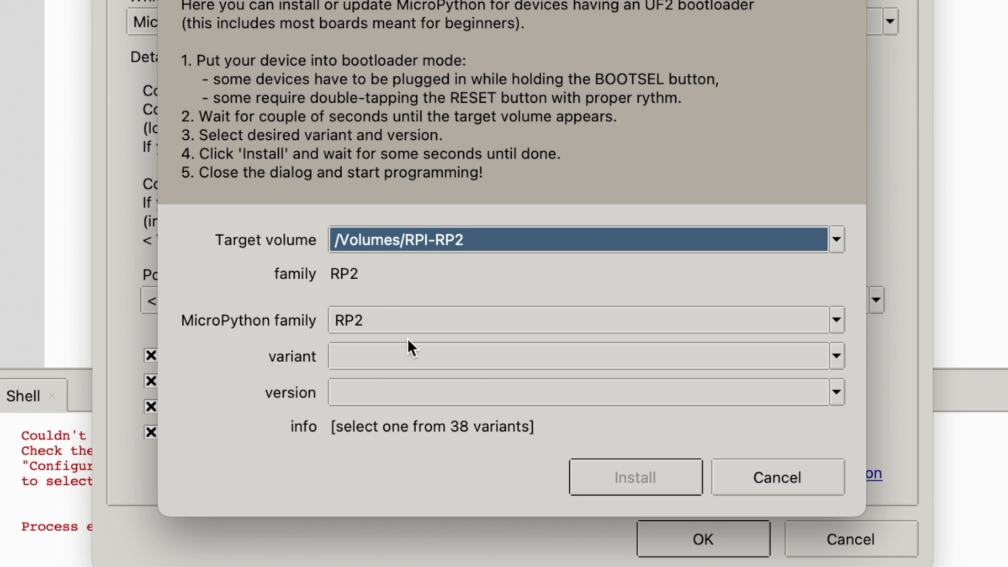
# Install MicroPython 1.22.2 for the Pico W / Pico WH variant and close the installer.
pyautogui.click(391, 356)
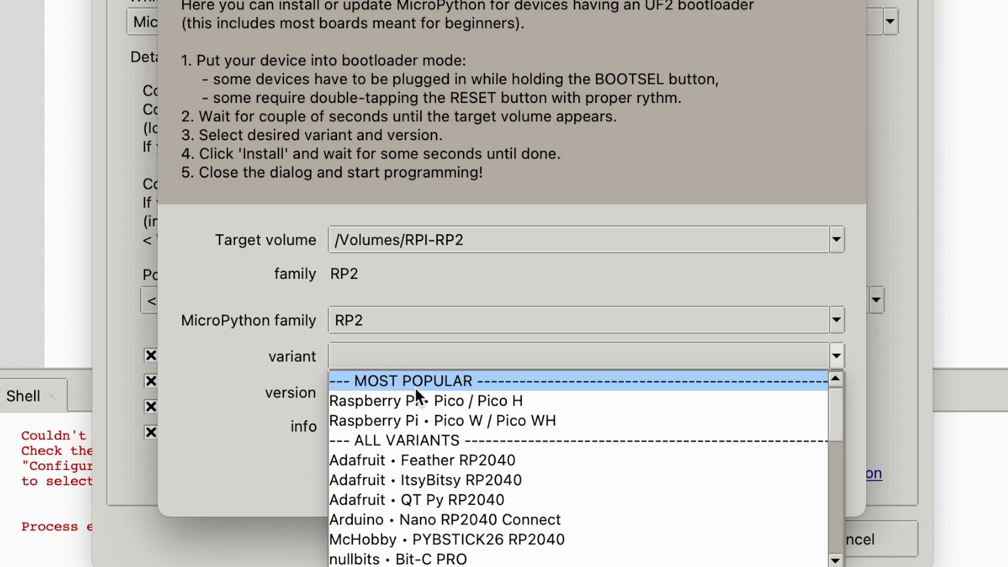
pyautogui.click(434, 420)
pyautogui.click(356, 393)
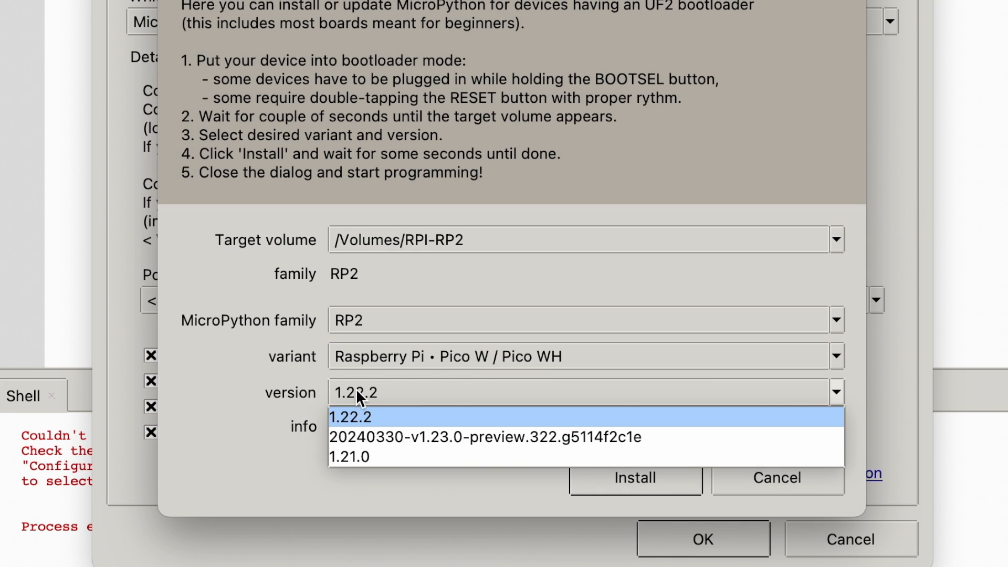
pyautogui.click(357, 416)
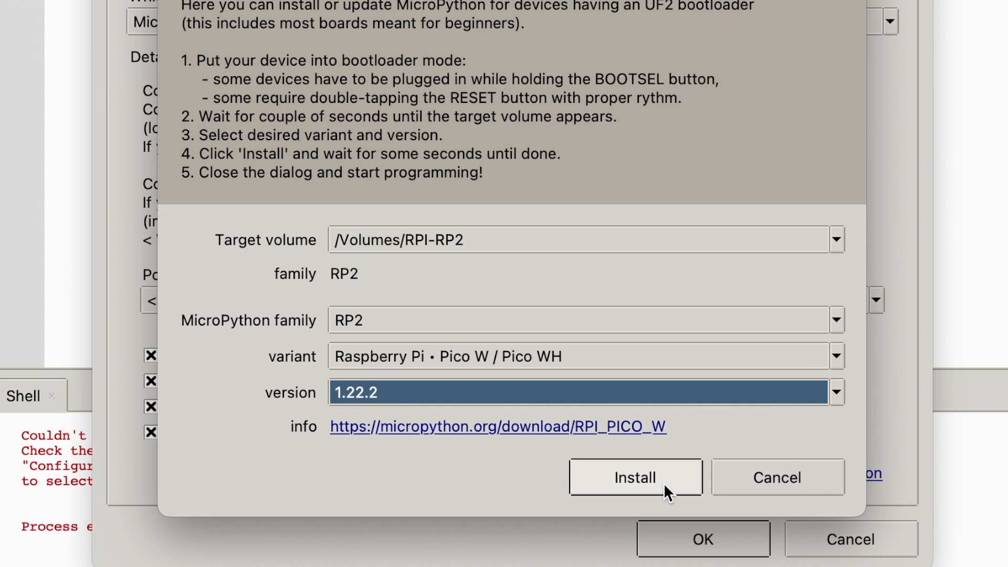
pyautogui.click(636, 478)
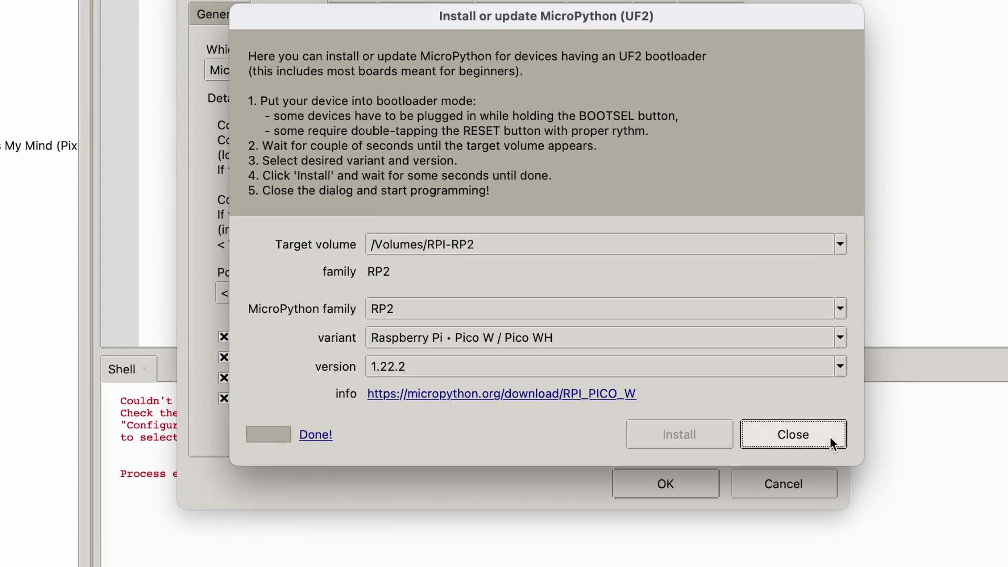
pyautogui.click(831, 437)
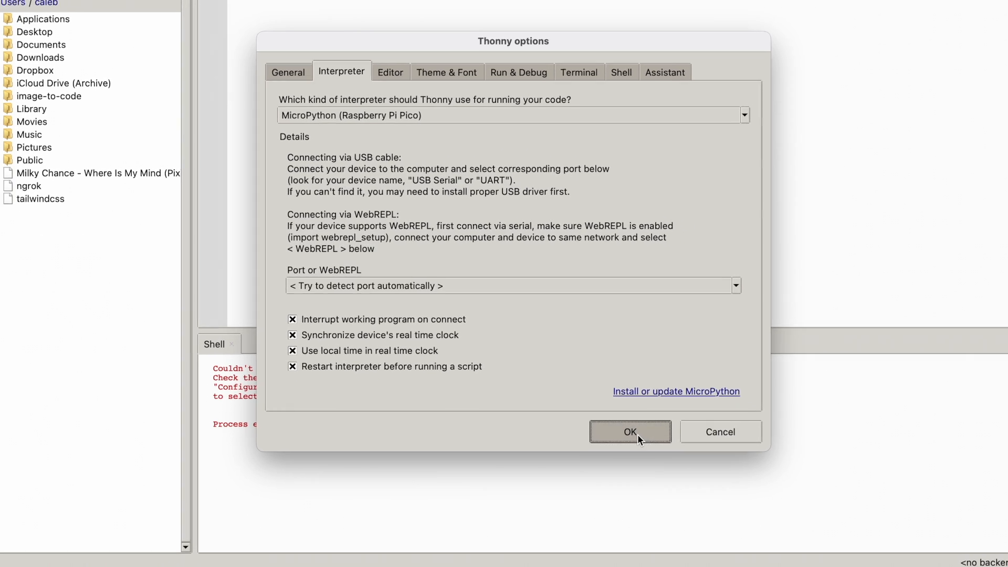
# Confirm the interpreter, soft-reboot the Pico W to see the v1.22.2 banner, and enlarge its file pane.
pyautogui.click(637, 433)
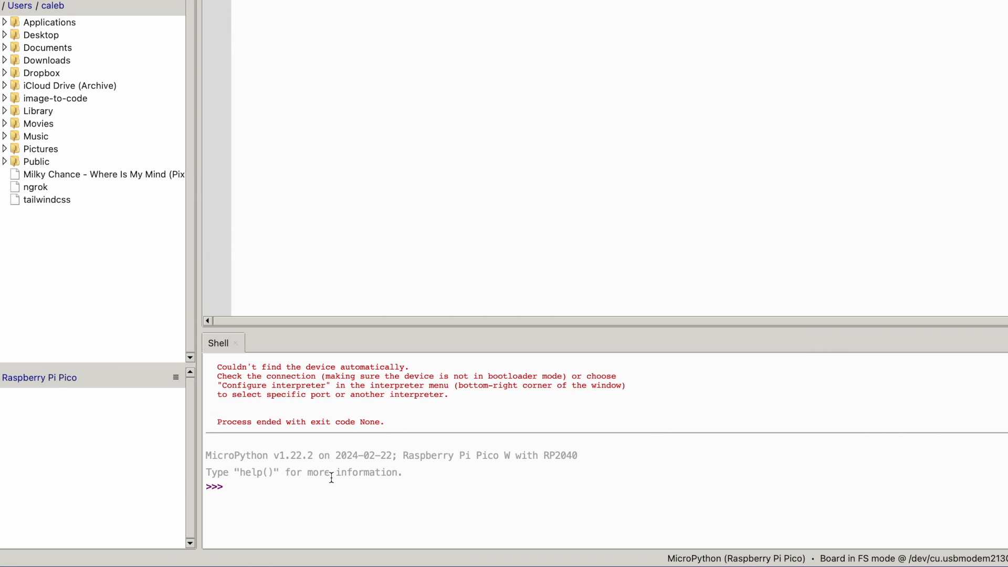
pyautogui.click(304, 499)
pyautogui.moveTo(204, 523); pyautogui.dragTo(206, 450)
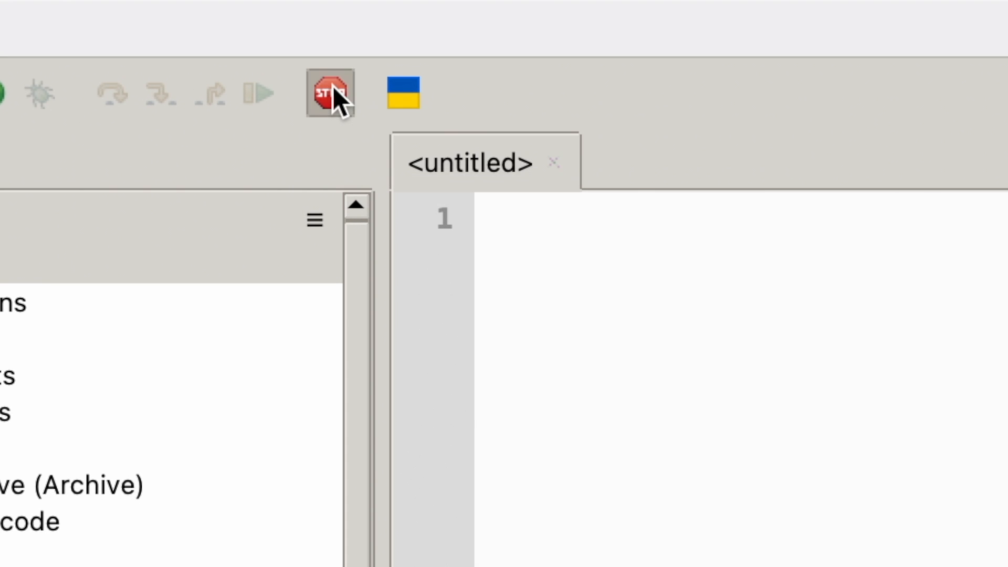
pyautogui.click(332, 90)
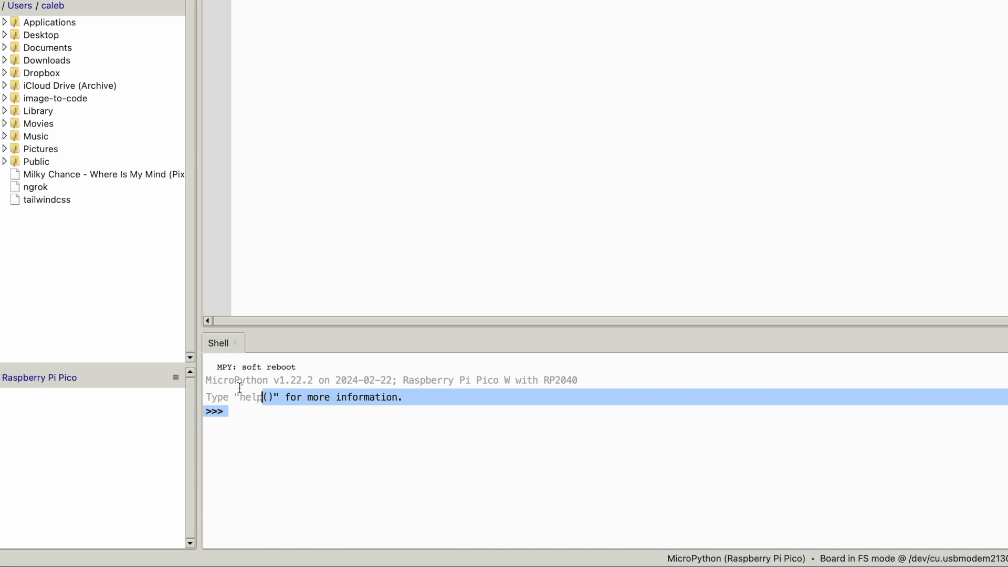
pyautogui.click(230, 407)
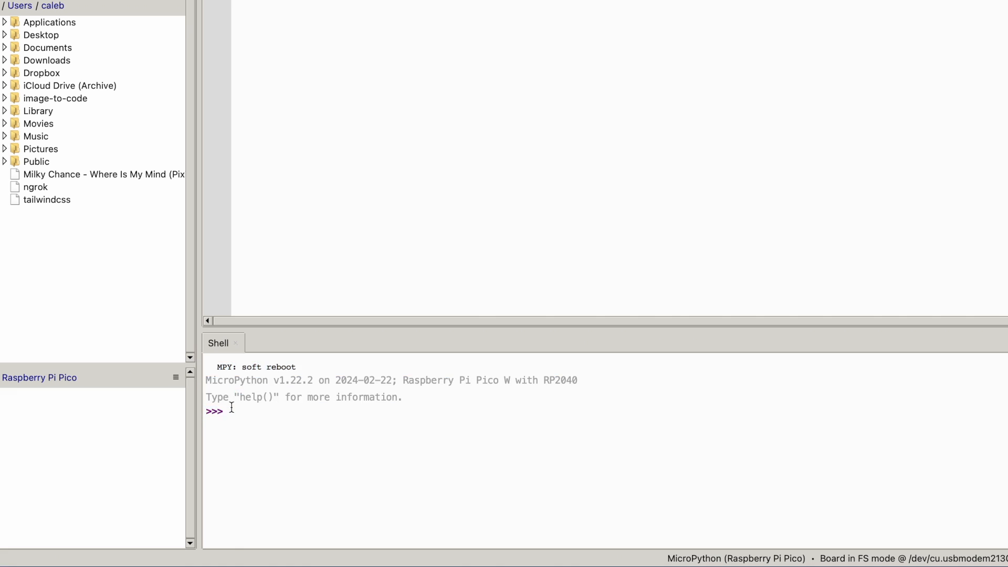
pyautogui.moveTo(231, 411); pyautogui.dragTo(217, 380)
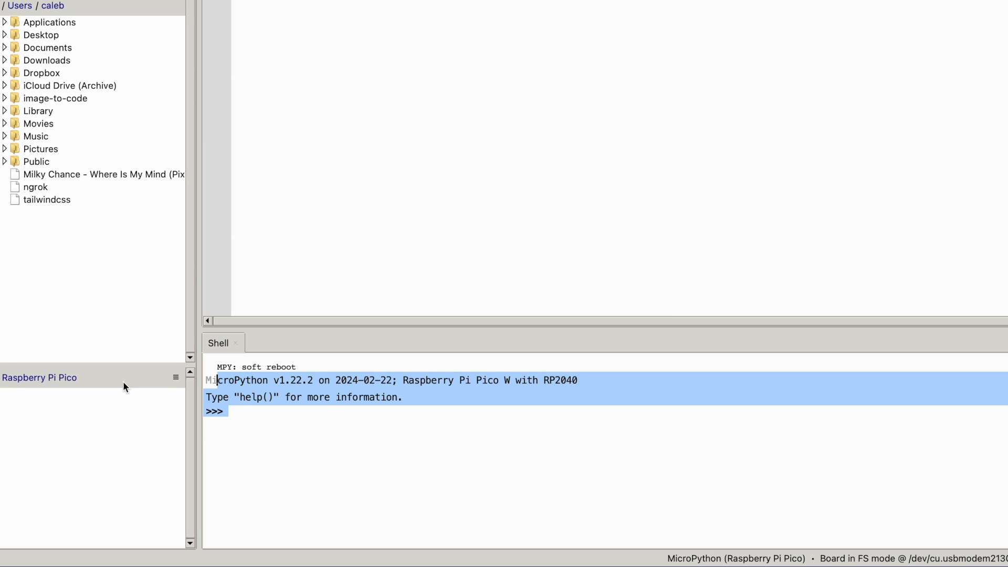
pyautogui.moveTo(30, 371); pyautogui.dragTo(21, 248)
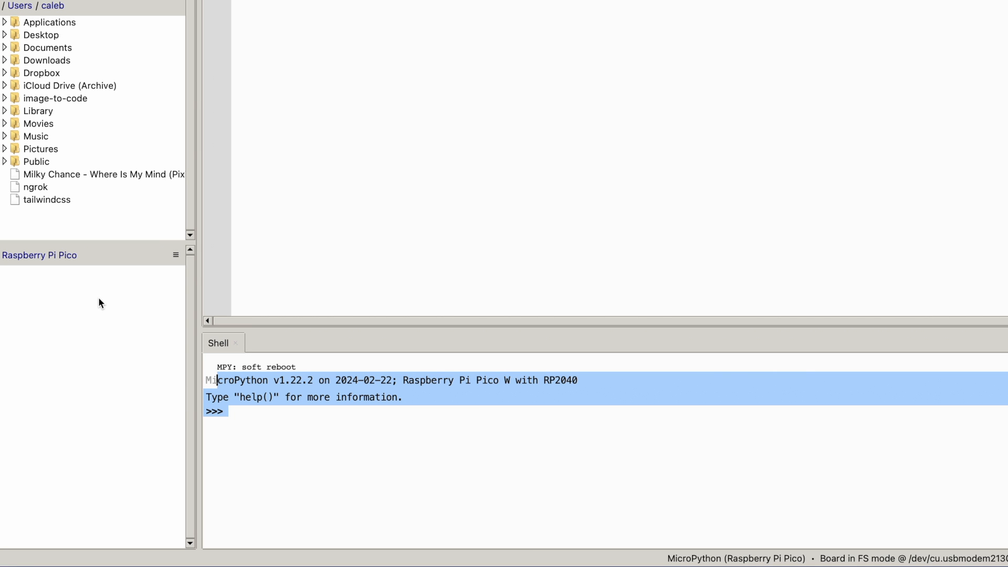
# Load github.com/gurgleapps in a new Chrome window.
pyautogui.rightClick(906, 564)
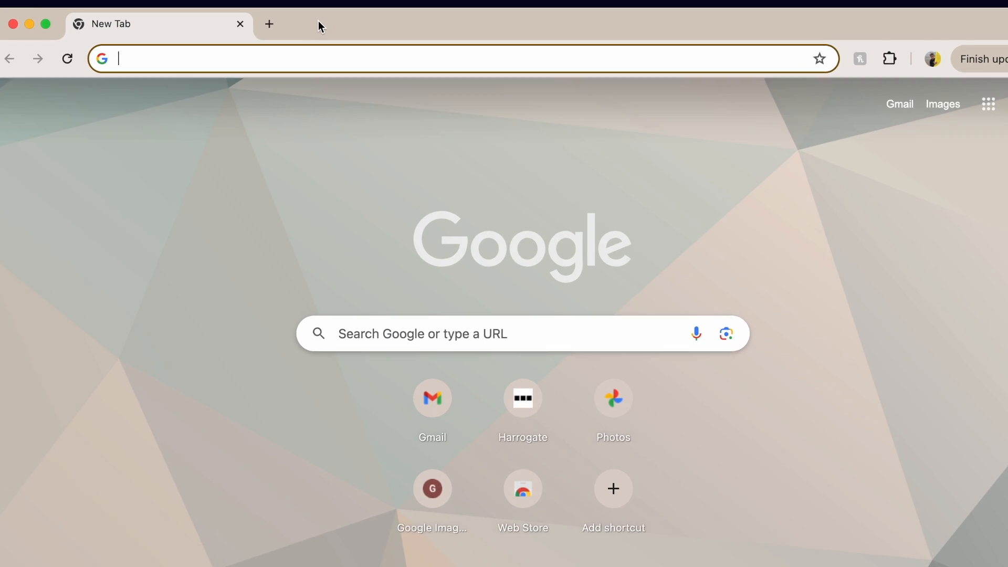
pyautogui.write('git')
pyautogui.press('Return')
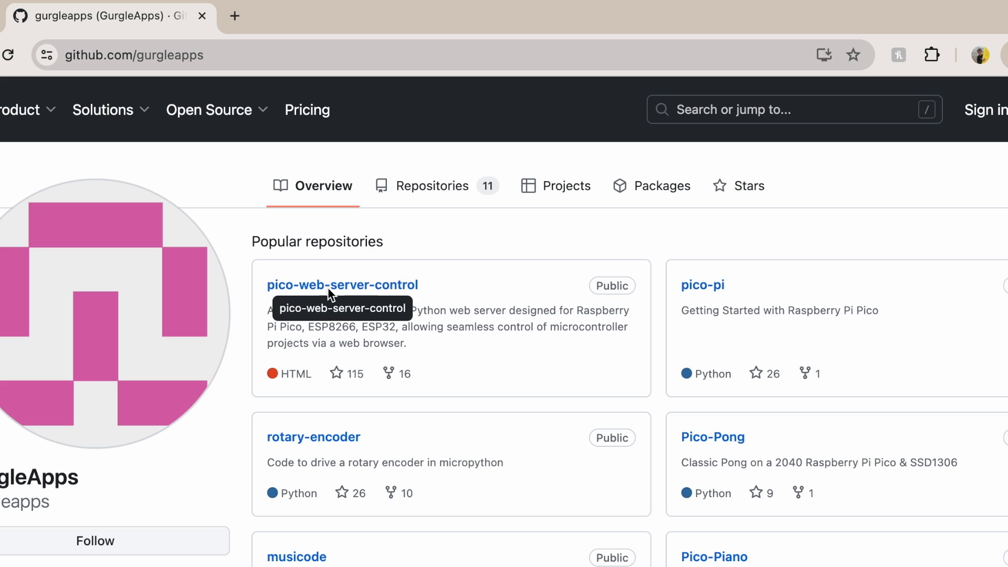
# From the GurgleApps repositories, download Gurgle-Apps-Word-Clock as a ZIP archive.
pyautogui.click(440, 189)
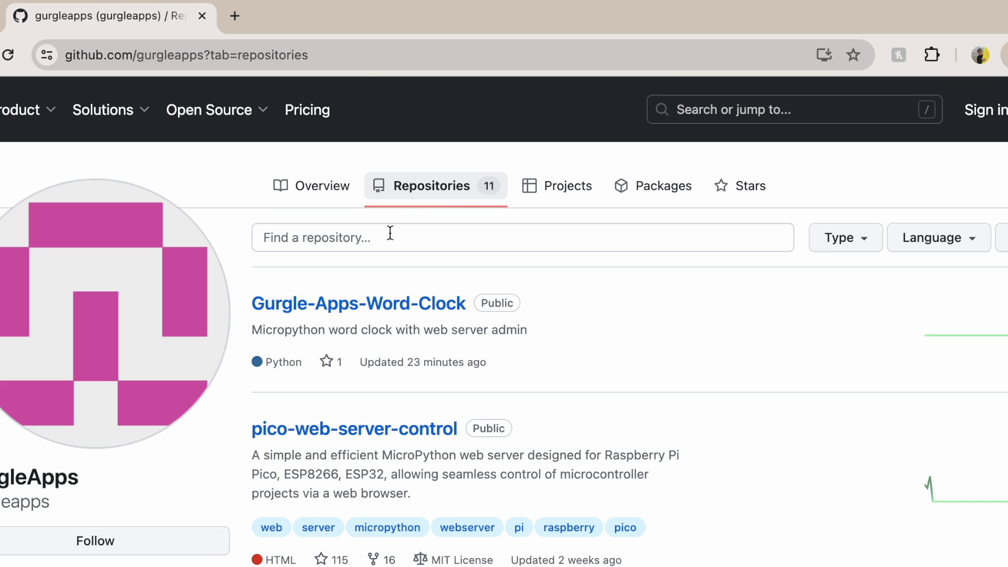
pyautogui.click(342, 308)
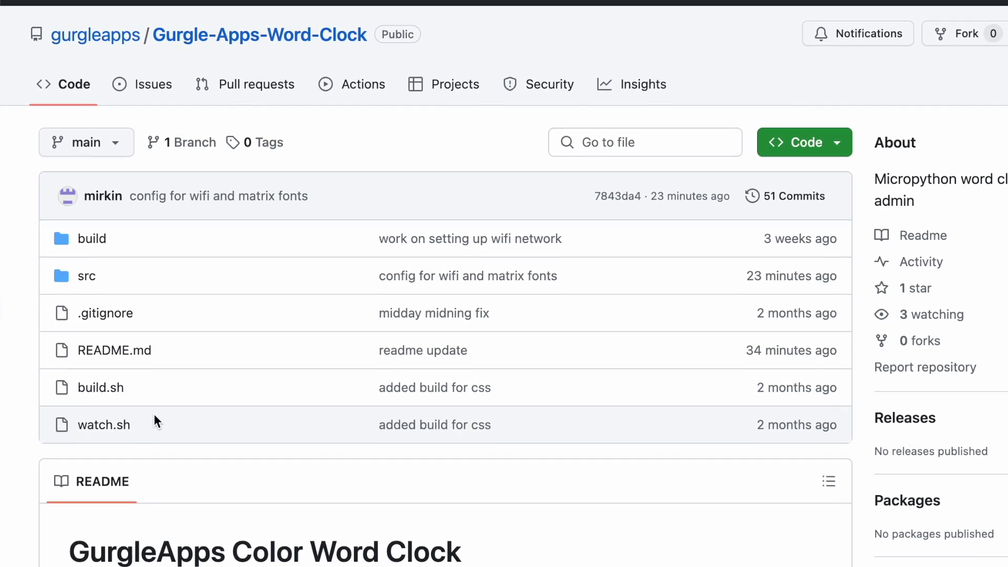
pyautogui.rightClick(159, 381)
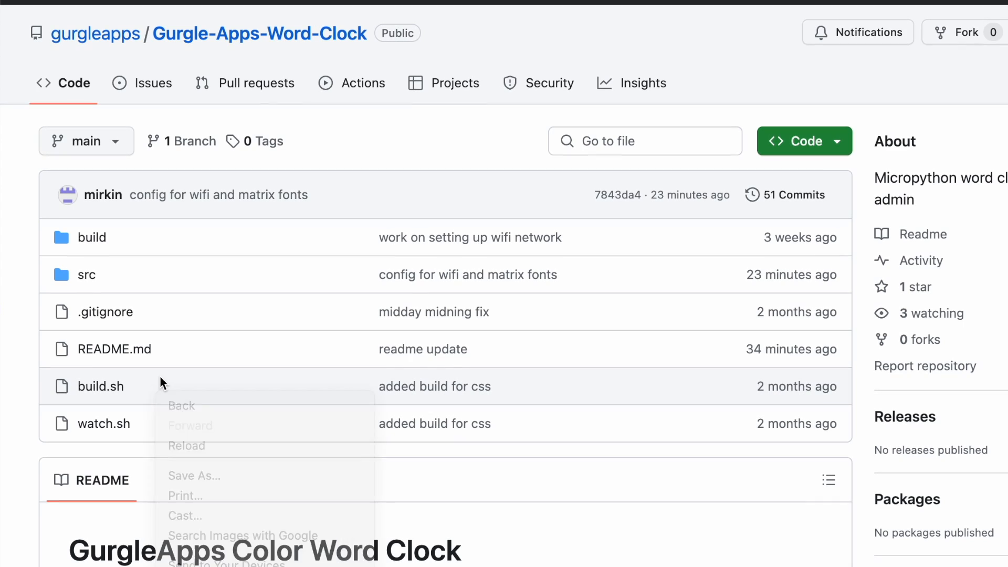
pyautogui.click(110, 209)
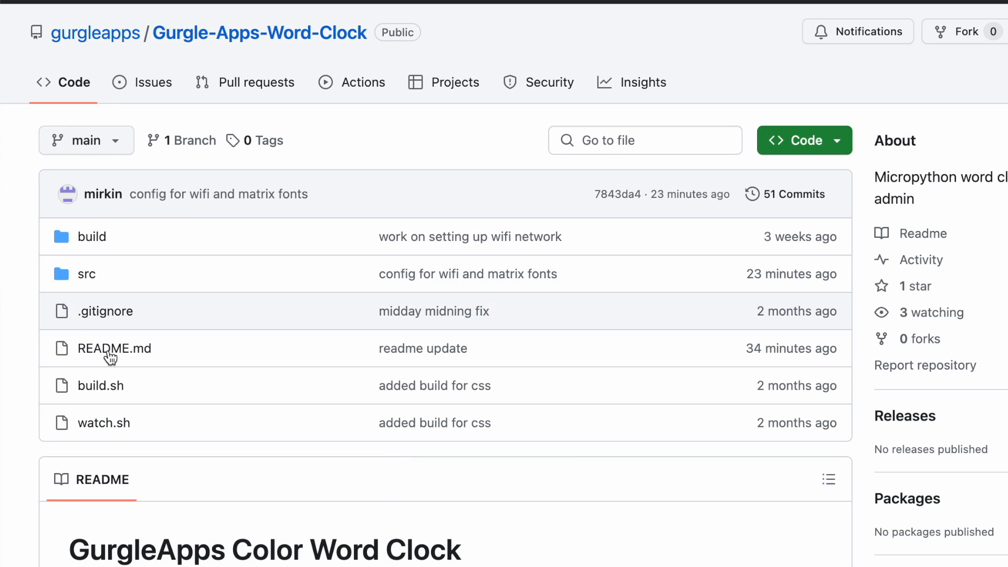
pyautogui.click(827, 143)
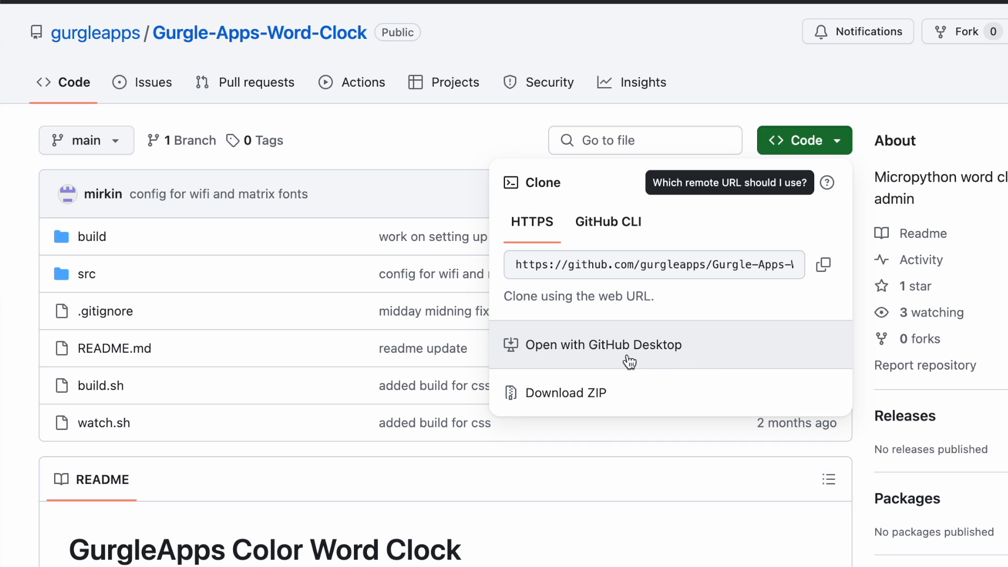
pyautogui.click(581, 393)
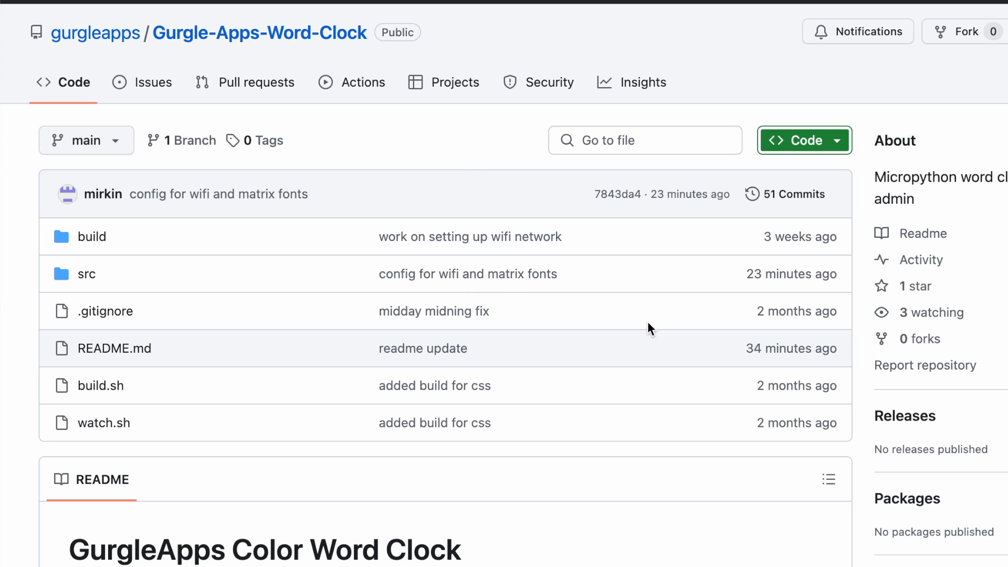
pyautogui.click(797, 140)
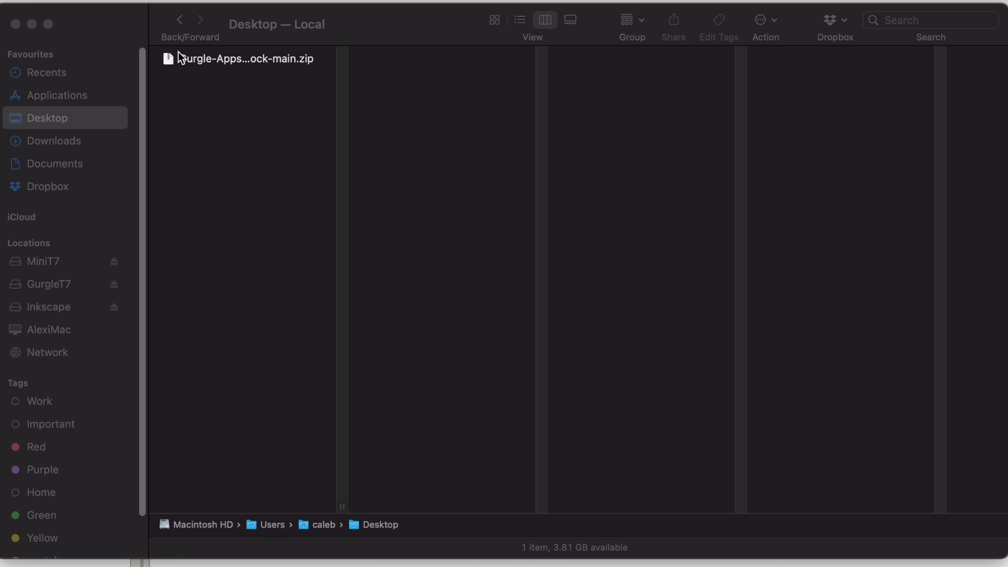
# Extract Gurgle-Apps-Word-Clock-main.zip on the Desktop into its folder.
pyautogui.click(237, 58)
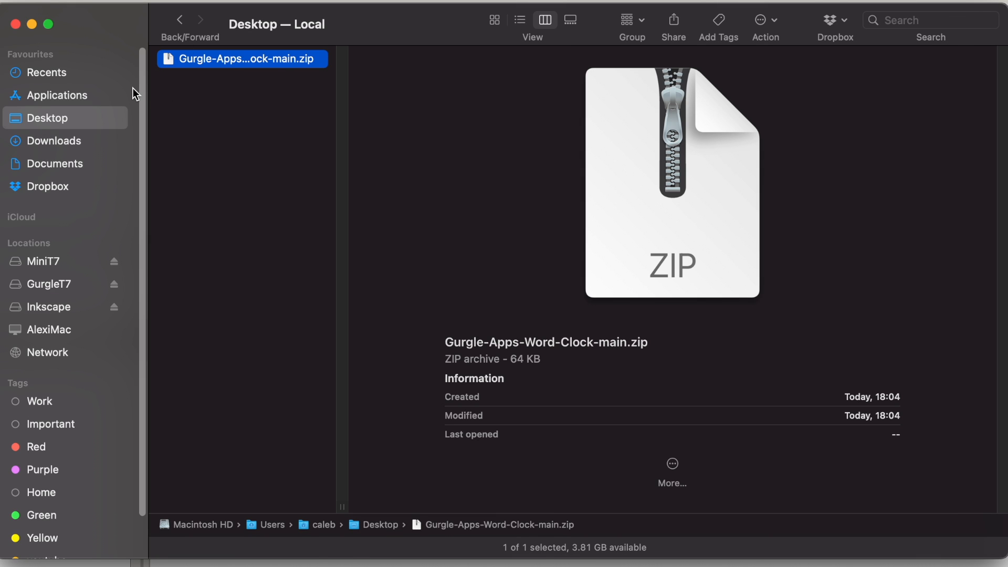
pyautogui.doubleClick(242, 57)
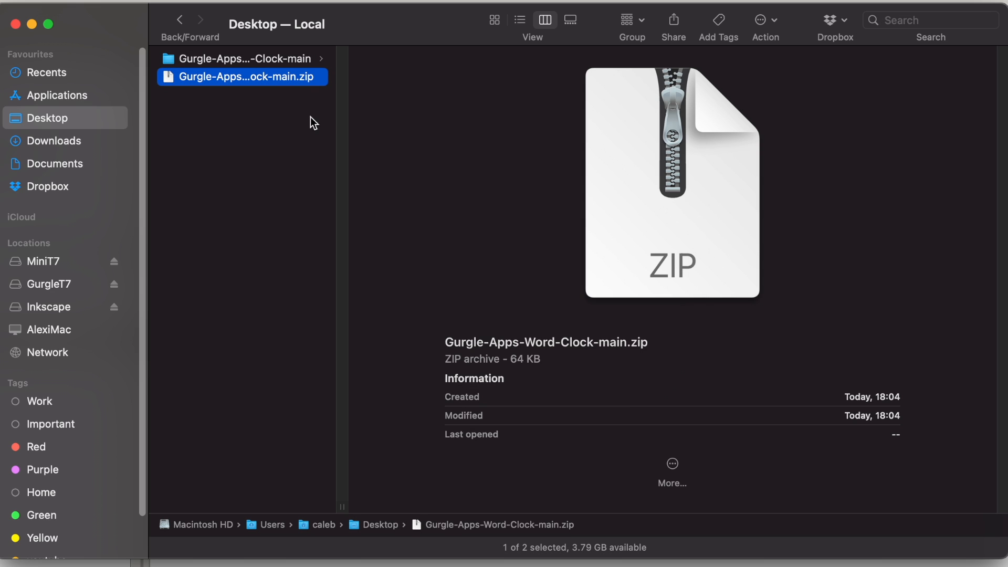
pyautogui.click(235, 61)
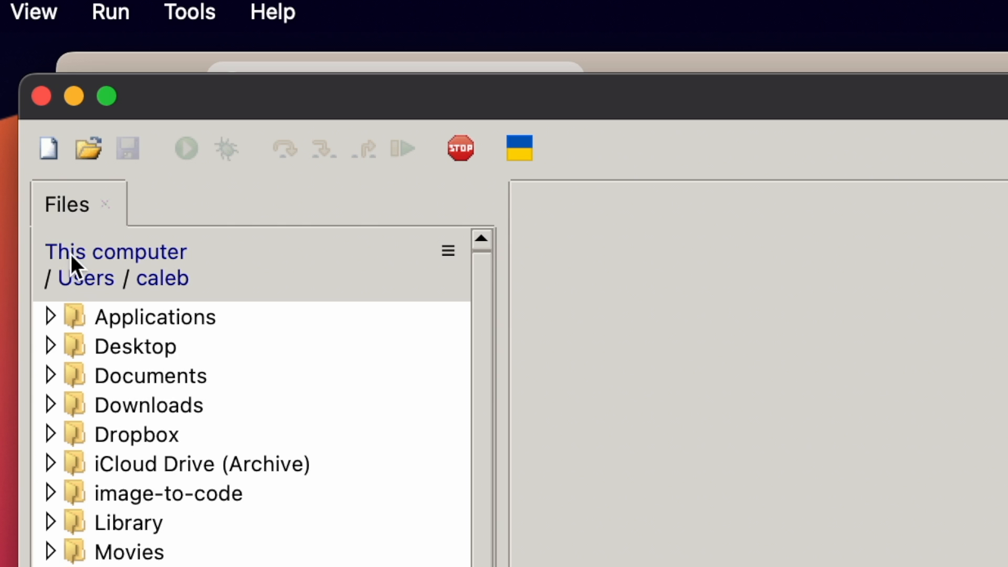
# With the Files panel enabled, browse into Desktop/Gurgle-Apps-Word-Clock-main in Thonny's file browser.
pyautogui.click(34, 11)
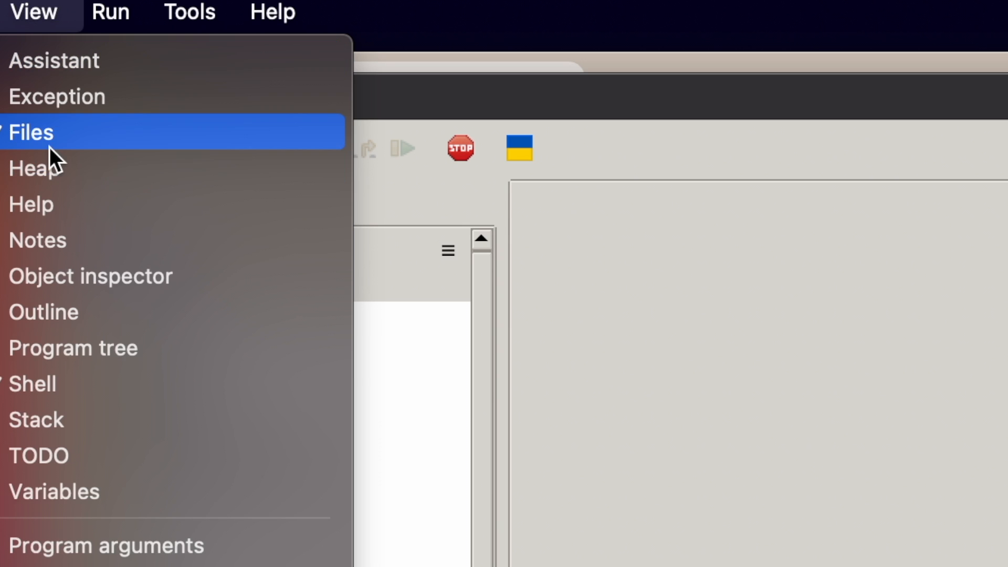
pyautogui.click(457, 432)
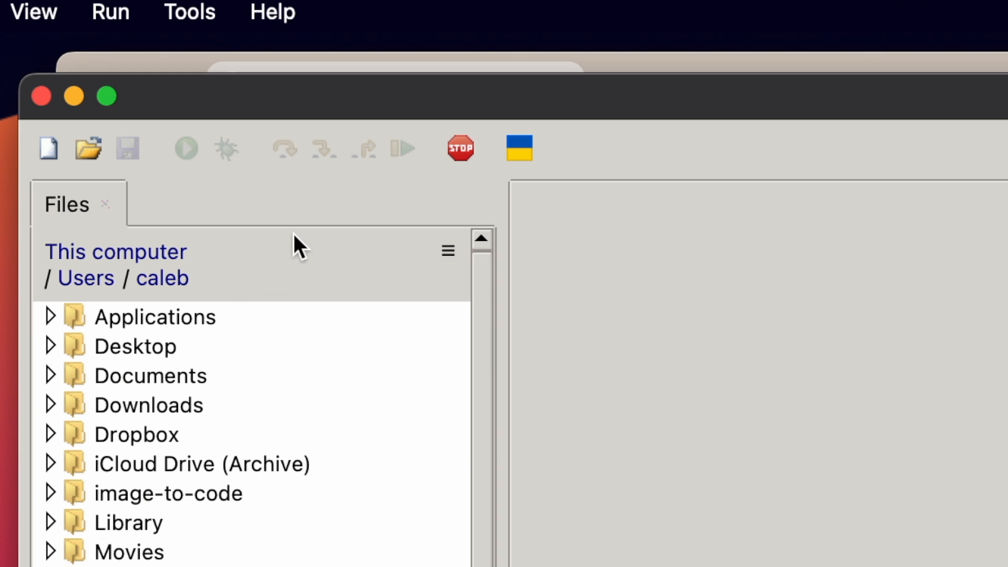
pyautogui.doubleClick(140, 351)
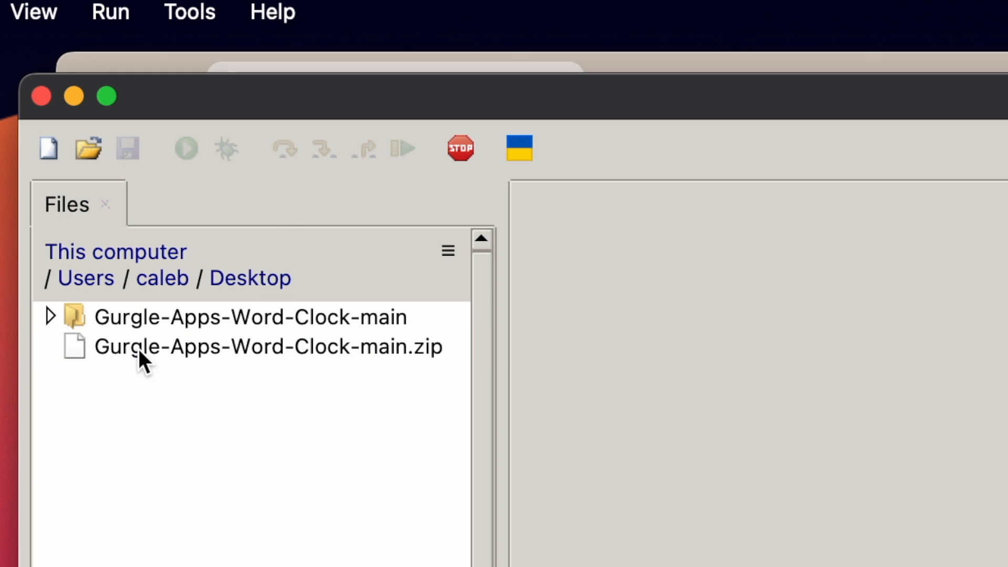
pyautogui.click(124, 316)
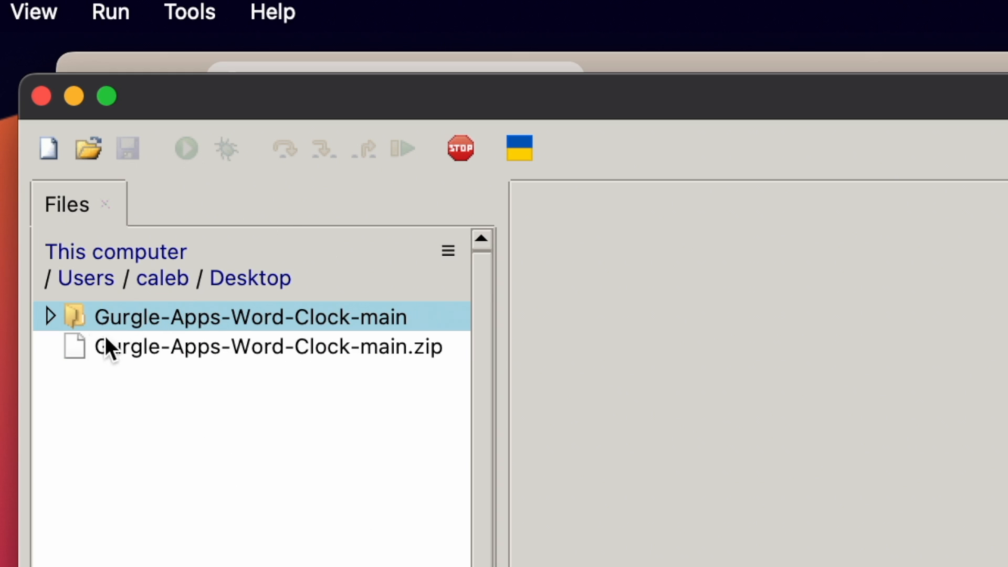
pyautogui.doubleClick(132, 320)
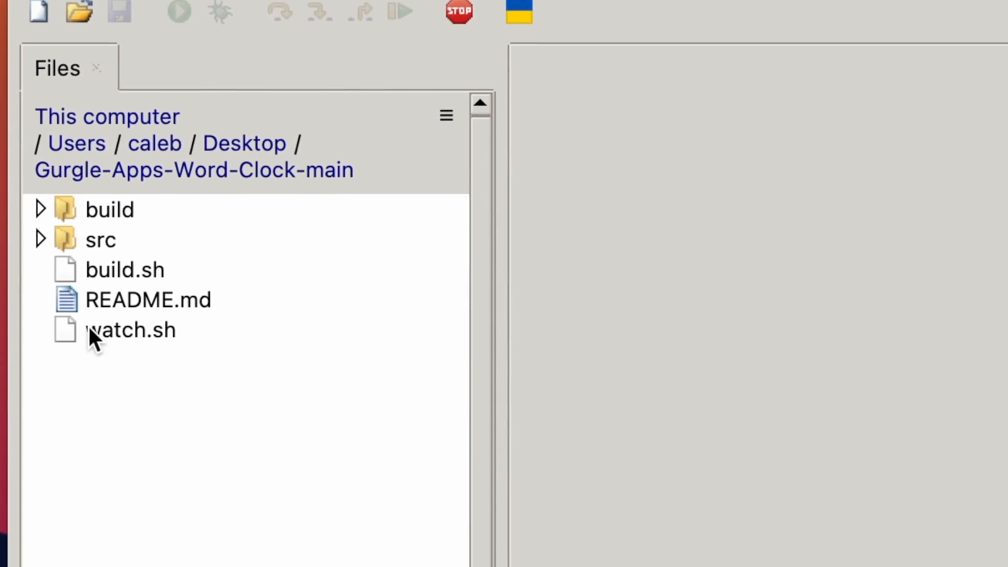
# Look over the project's top-level items: build, src, build.sh, README.md and watch.sh.
pyautogui.click(127, 352)
pyautogui.click(94, 287)
pyautogui.click(102, 265)
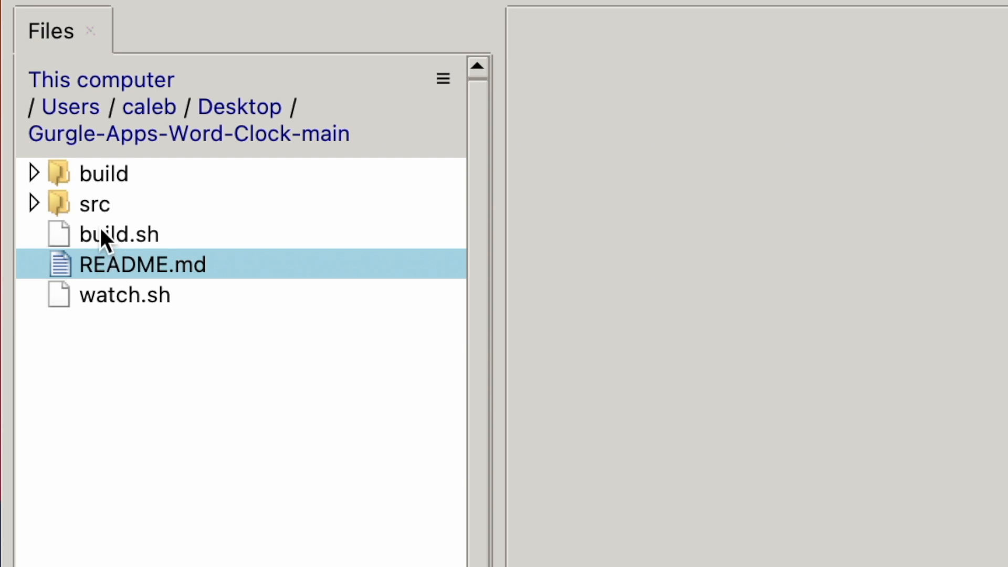
pyautogui.click(103, 234)
pyautogui.click(93, 269)
pyautogui.click(101, 235)
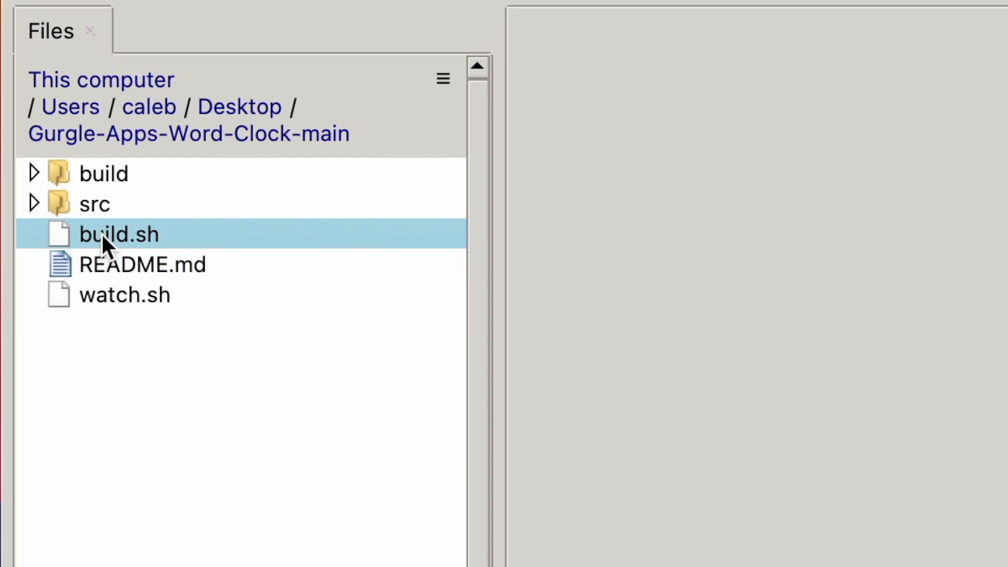
pyautogui.click(106, 299)
pyautogui.click(142, 173)
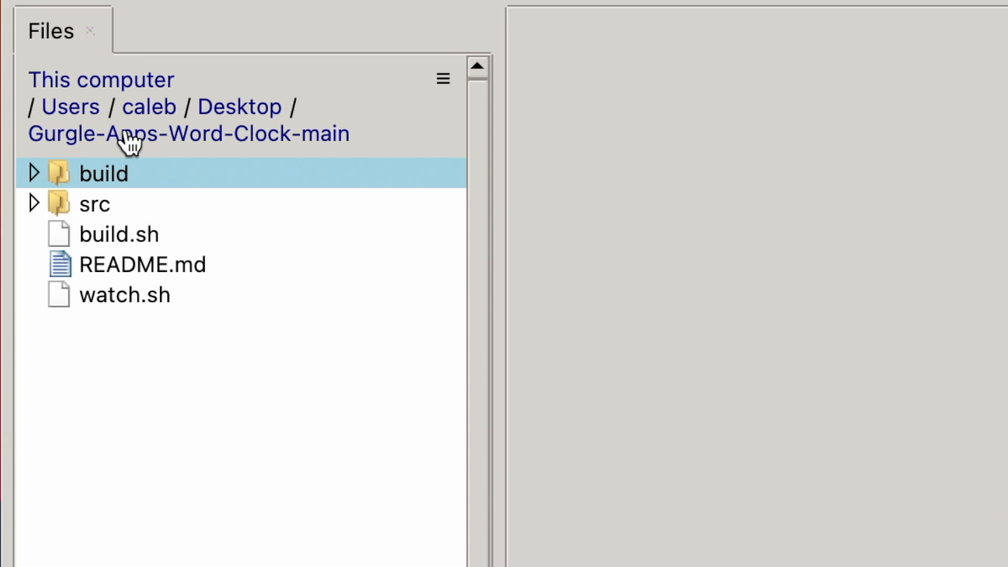
# Enter the src folder and single out config_wifi.json among its files.
pyautogui.click(95, 204)
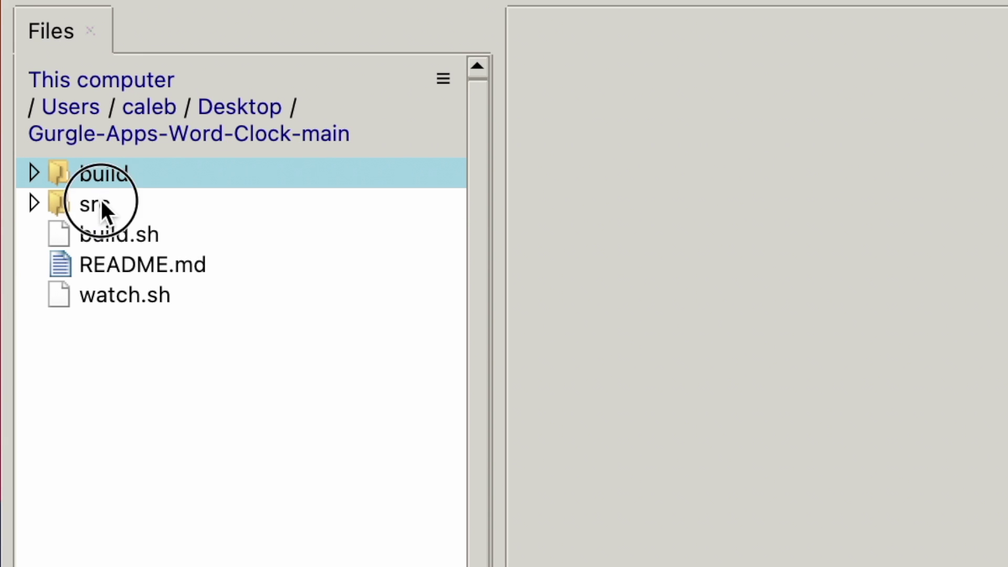
pyautogui.doubleClick(159, 204)
pyautogui.click(105, 141)
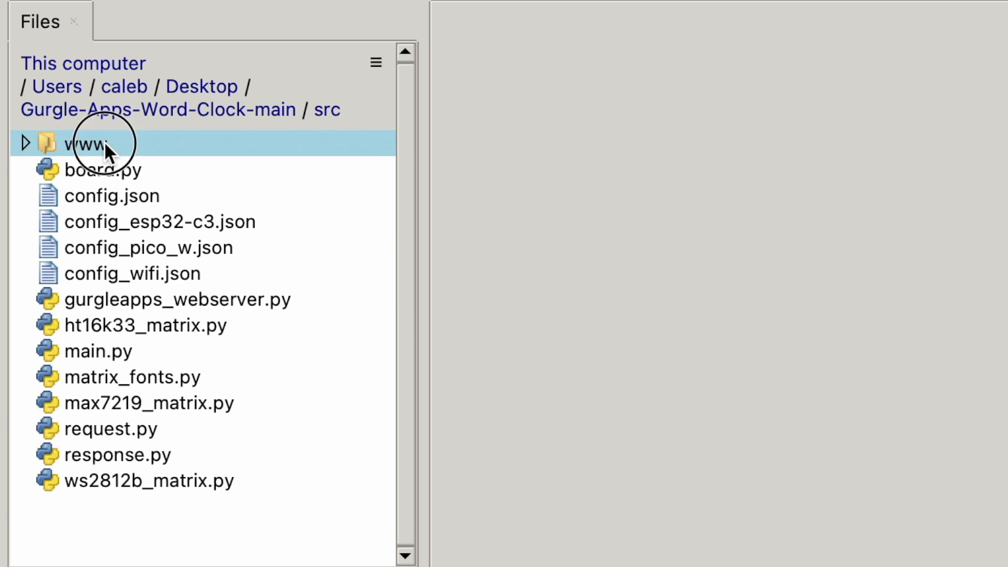
pyautogui.keyDown('shift'); pyautogui.click(118, 477); pyautogui.keyUp('shift')
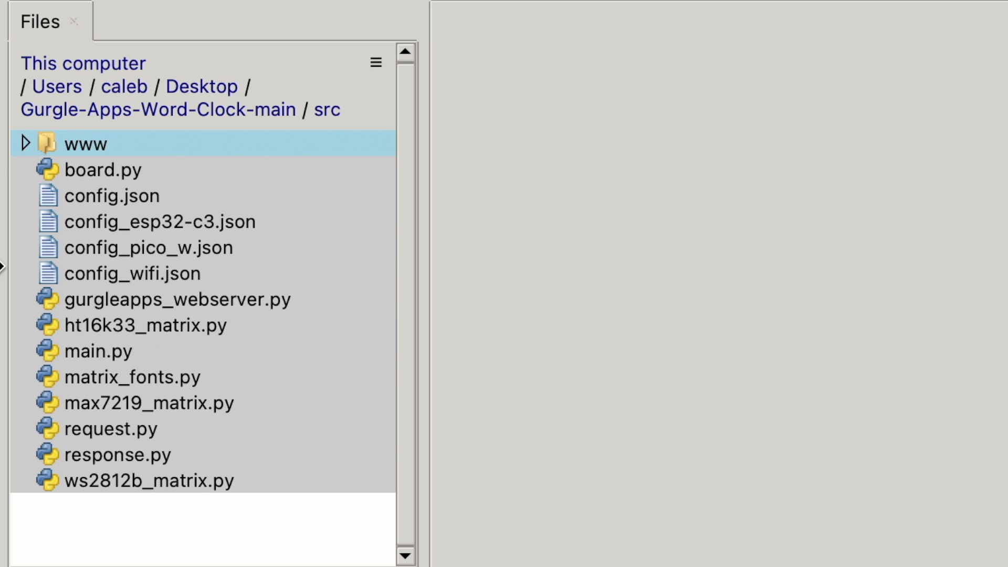
pyautogui.click(118, 278)
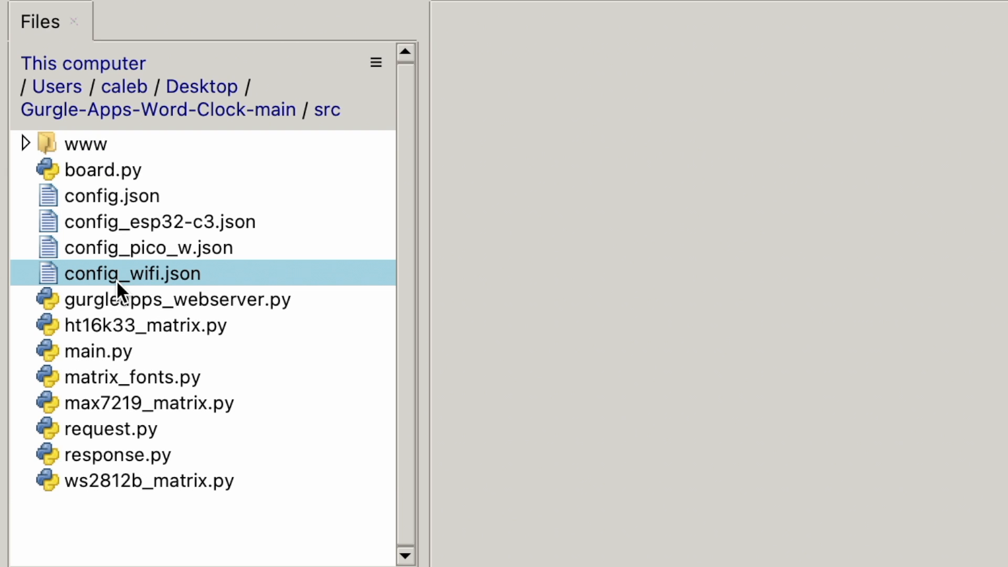
# Look over the configuration files, including config_pico_w.json and config.json.
pyautogui.click(124, 199)
pyautogui.click(123, 224)
pyautogui.click(118, 252)
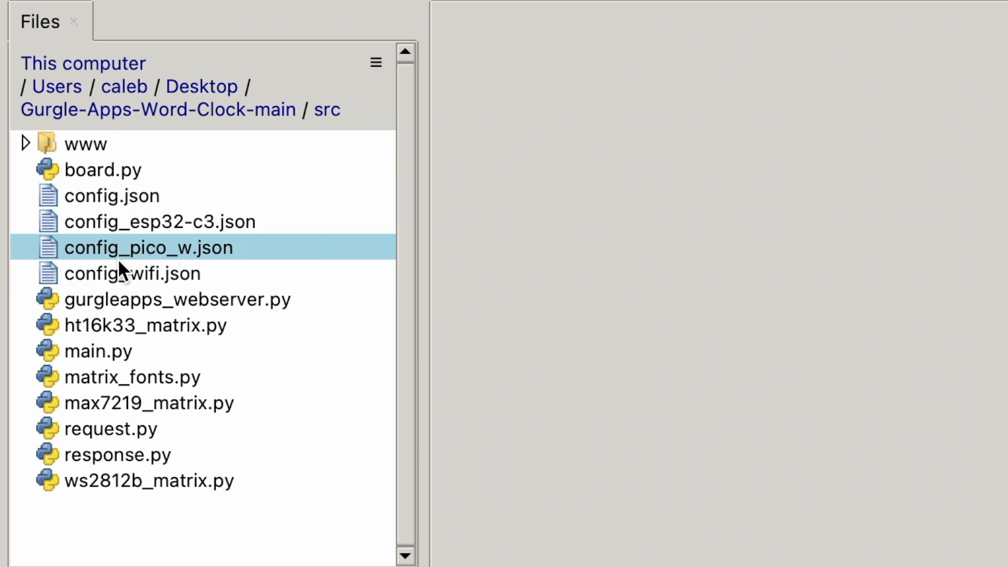
pyautogui.click(123, 273)
pyautogui.click(135, 248)
pyautogui.click(135, 221)
pyautogui.click(86, 195)
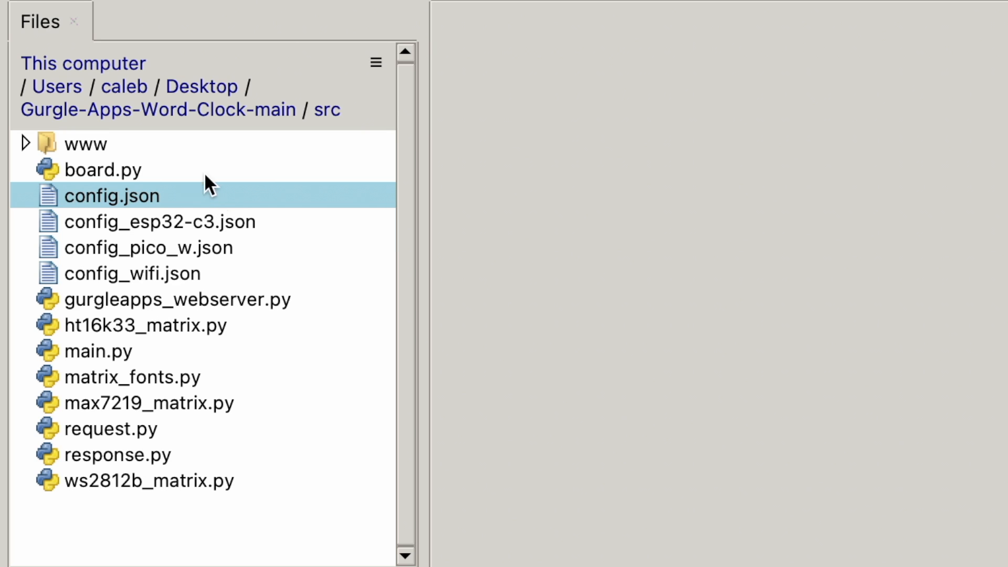
pyautogui.doubleClick(175, 222)
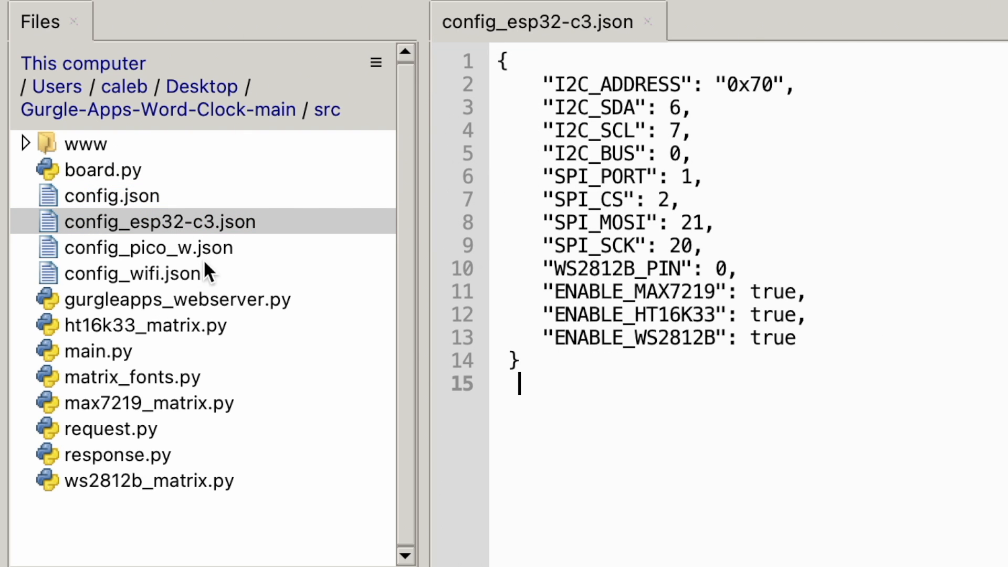
pyautogui.moveTo(738, 269)
pyautogui.mouseDown()
pyautogui.moveTo(510, 165)
pyautogui.moveTo(541, 266)
pyautogui.mouseUp()
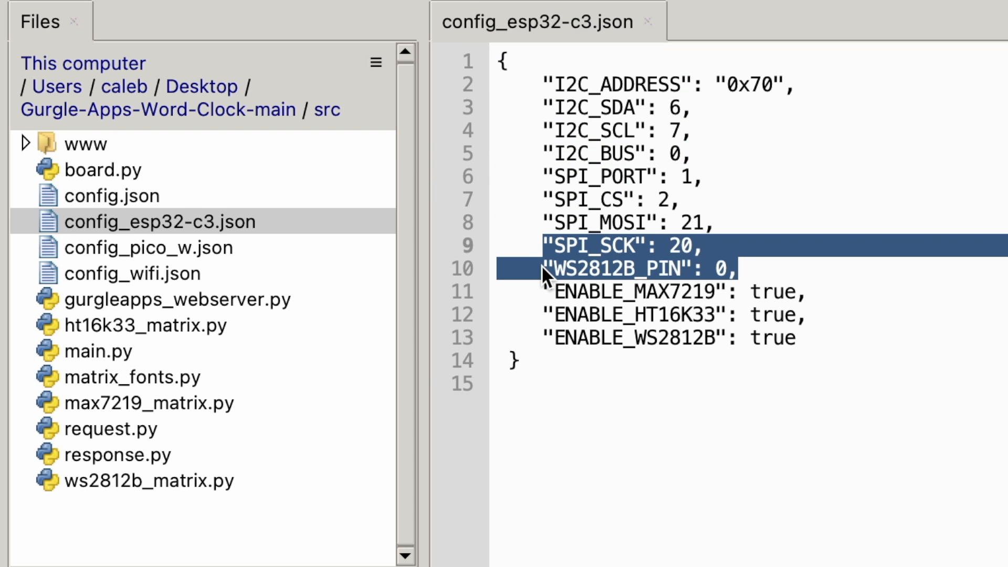
pyautogui.doubleClick(179, 248)
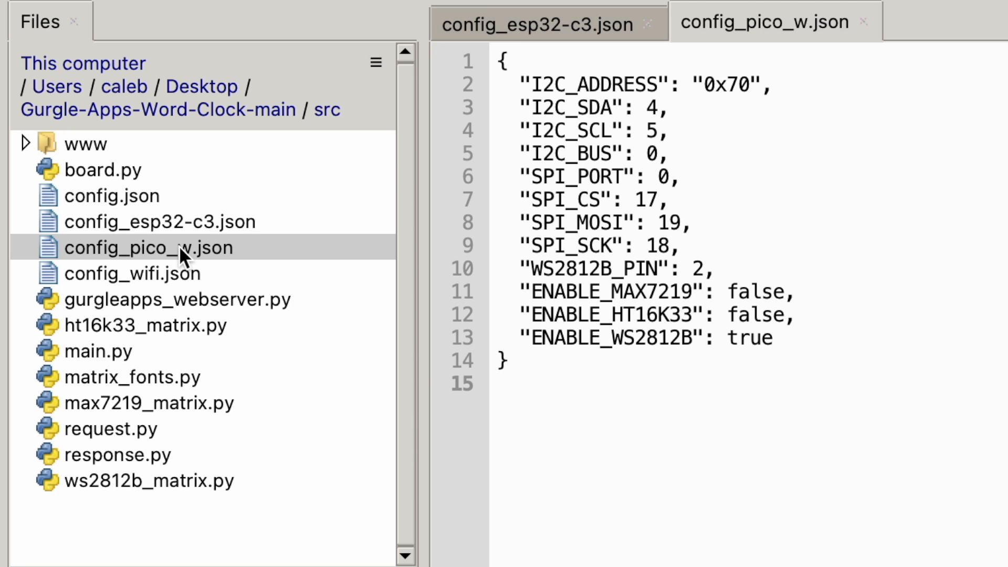
pyautogui.doubleClick(657, 245)
pyautogui.doubleClick(669, 223)
pyautogui.doubleClick(645, 198)
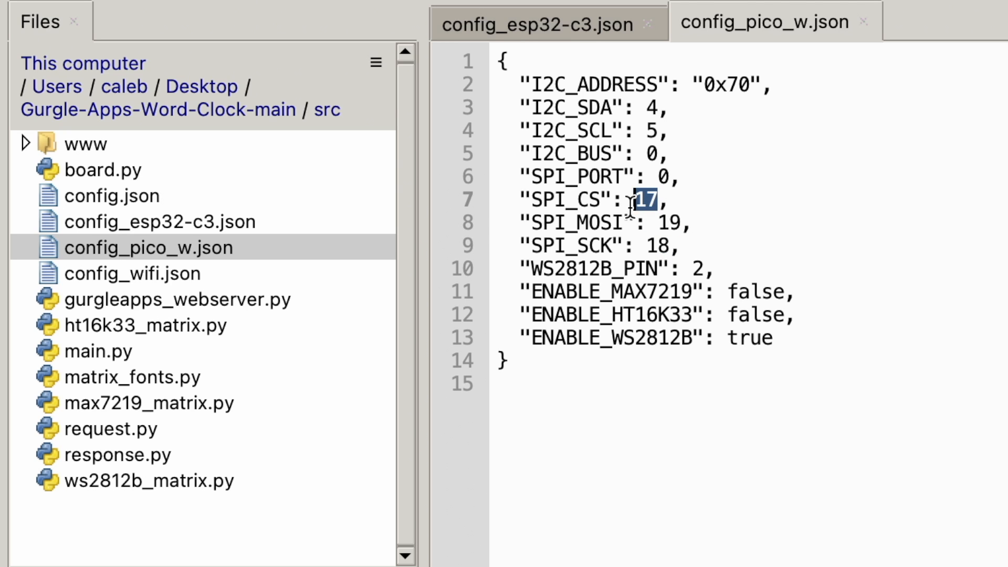
pyautogui.click(859, 21)
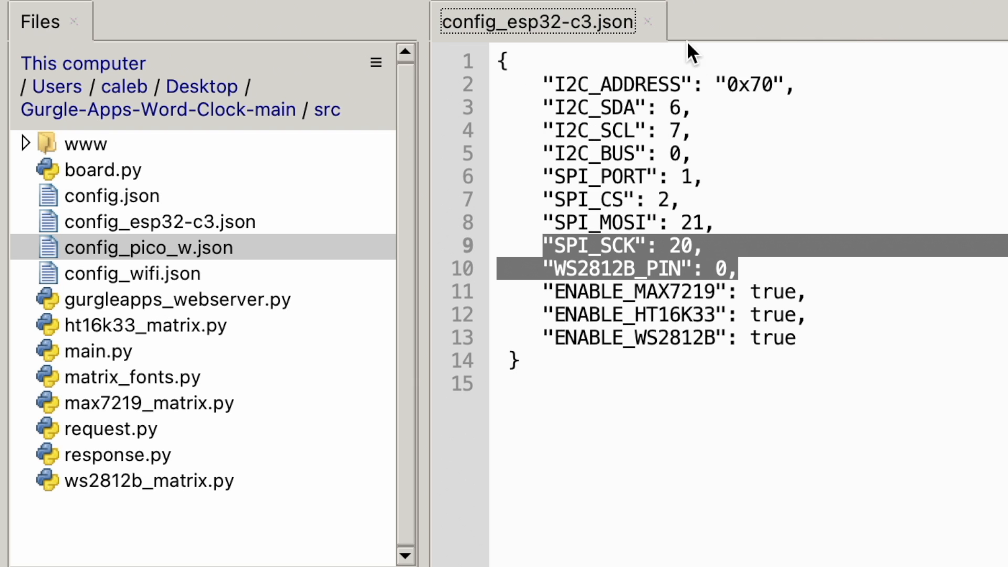
pyautogui.click(647, 24)
pyautogui.click(144, 269)
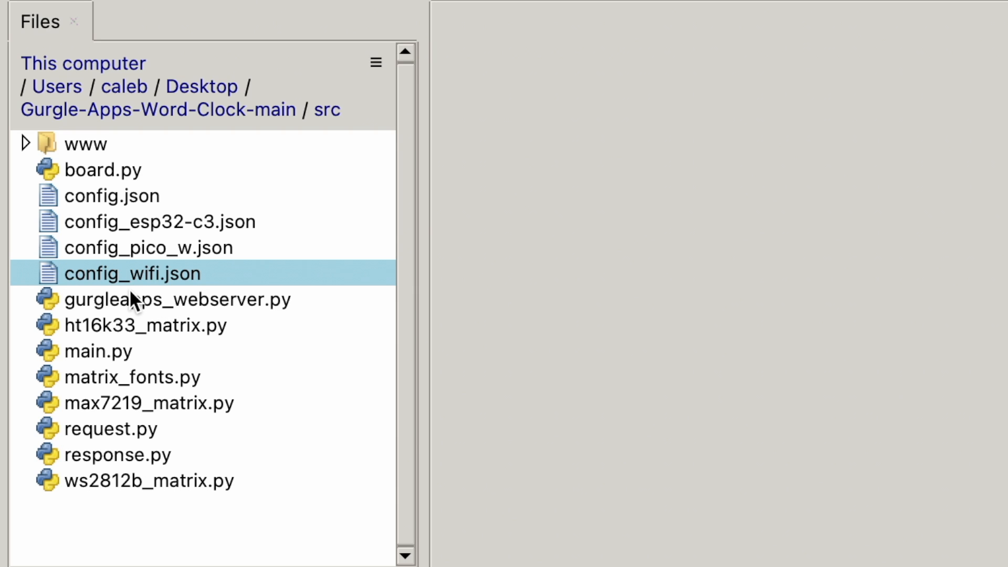
# View config_wifi.json and highlight the placeholder WIFI_SSID and WIFI_PASSWORD values.
pyautogui.doubleClick(120, 274)
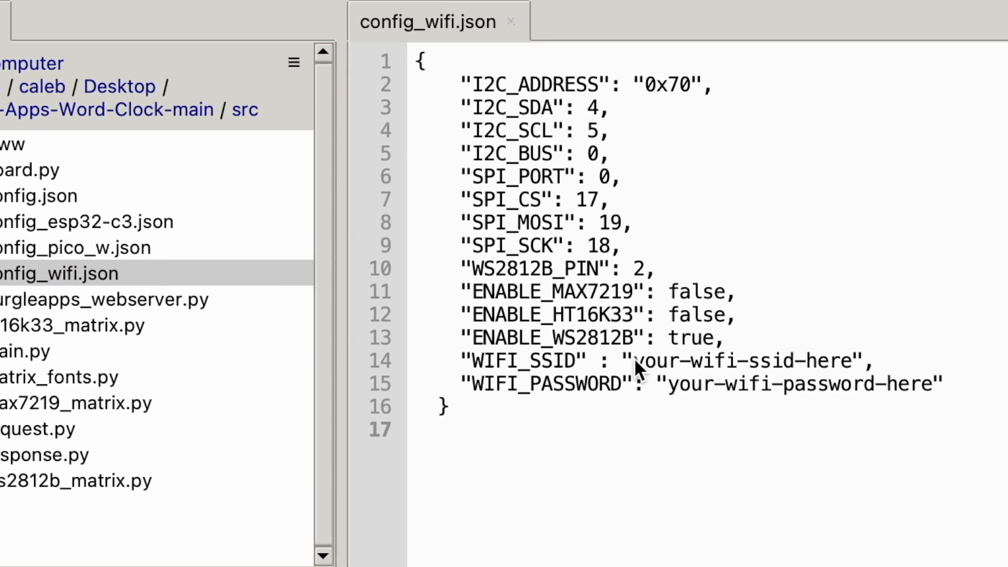
pyautogui.moveTo(618, 359); pyautogui.dragTo(825, 359)
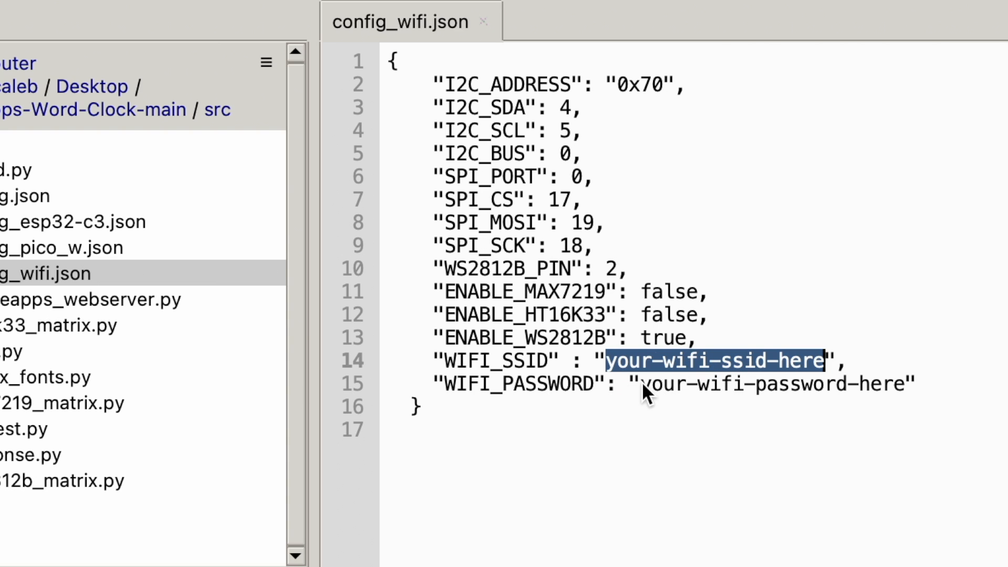
pyautogui.moveTo(644, 383); pyautogui.dragTo(904, 383)
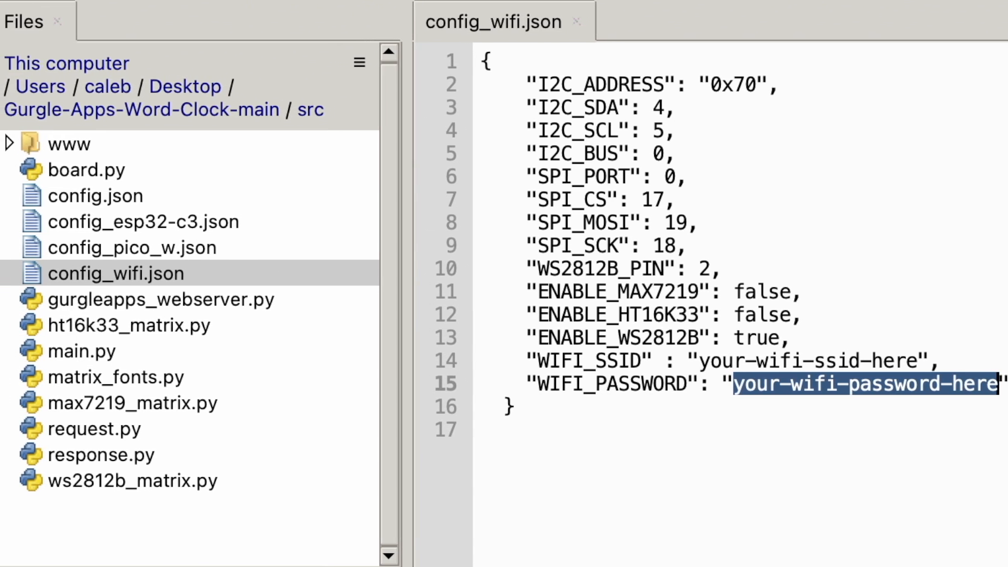
# Compare config.json, config_wifi.json, config_pico_w.json and config_esp32-c3.json in the Files pane.
pyautogui.click(136, 198)
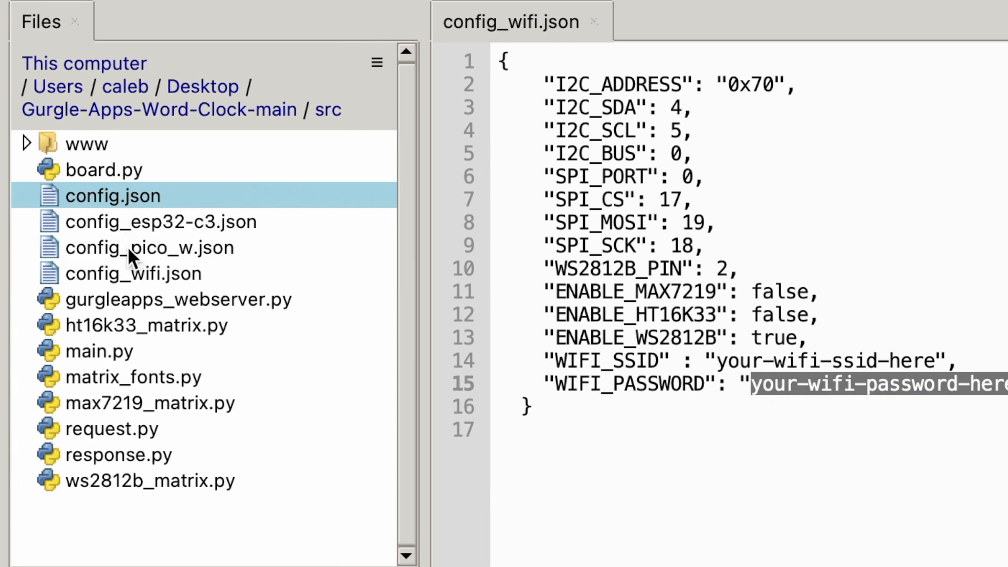
pyautogui.click(126, 274)
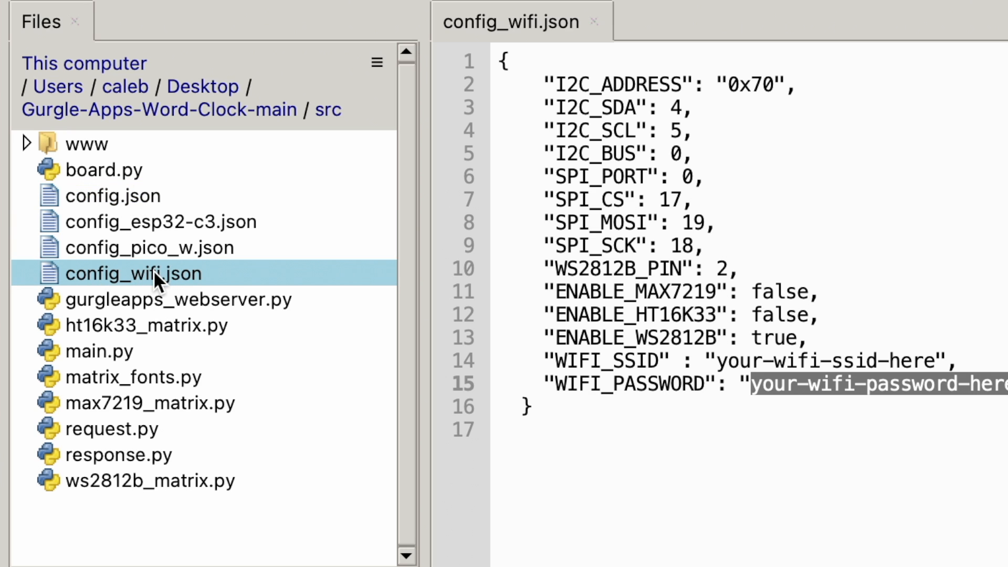
pyautogui.click(145, 220)
pyautogui.click(136, 248)
pyautogui.click(131, 224)
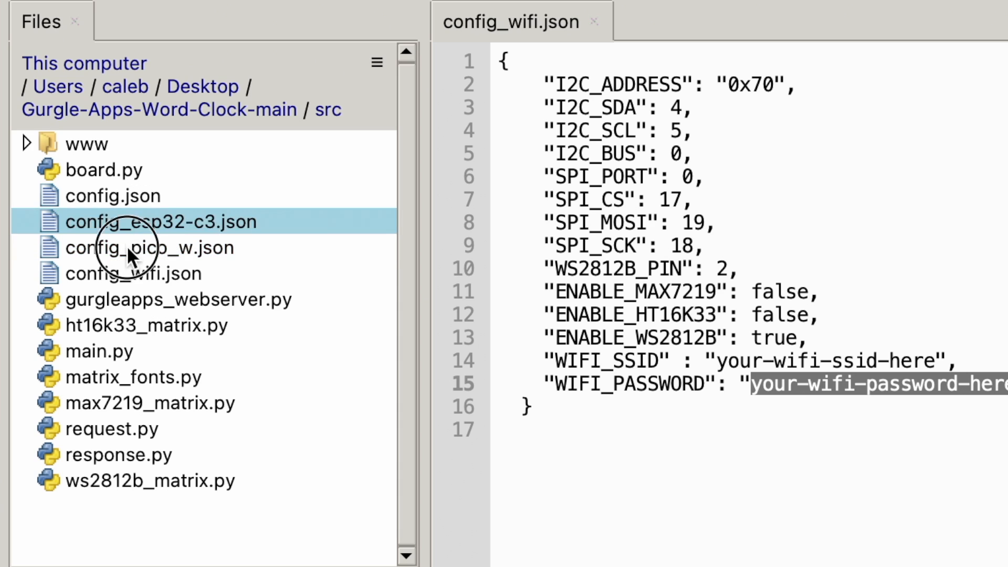
pyautogui.click(127, 247)
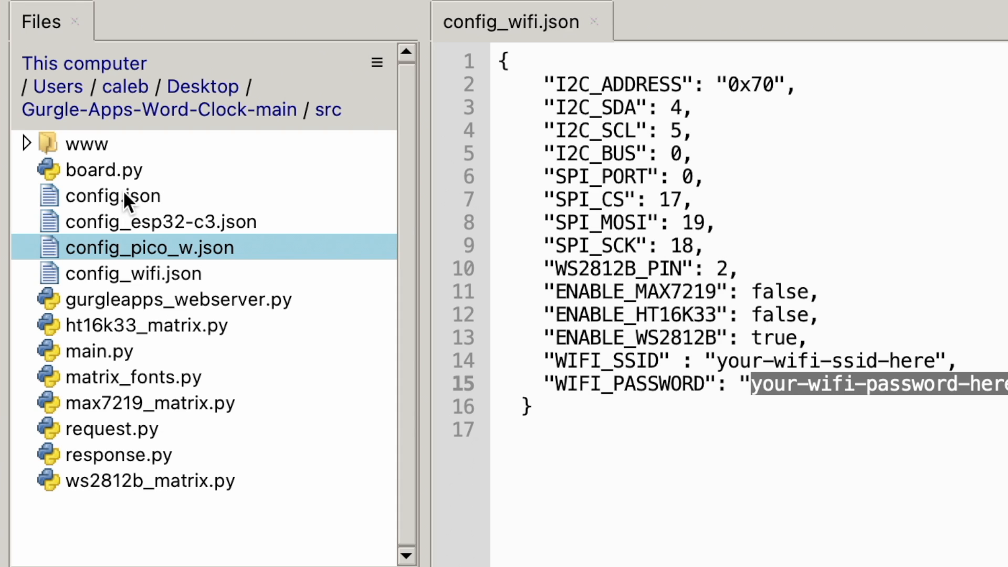
# Upload the www folder and all src files down to ws2812b_matrix.py to the Pico's root.
pyautogui.click(133, 145)
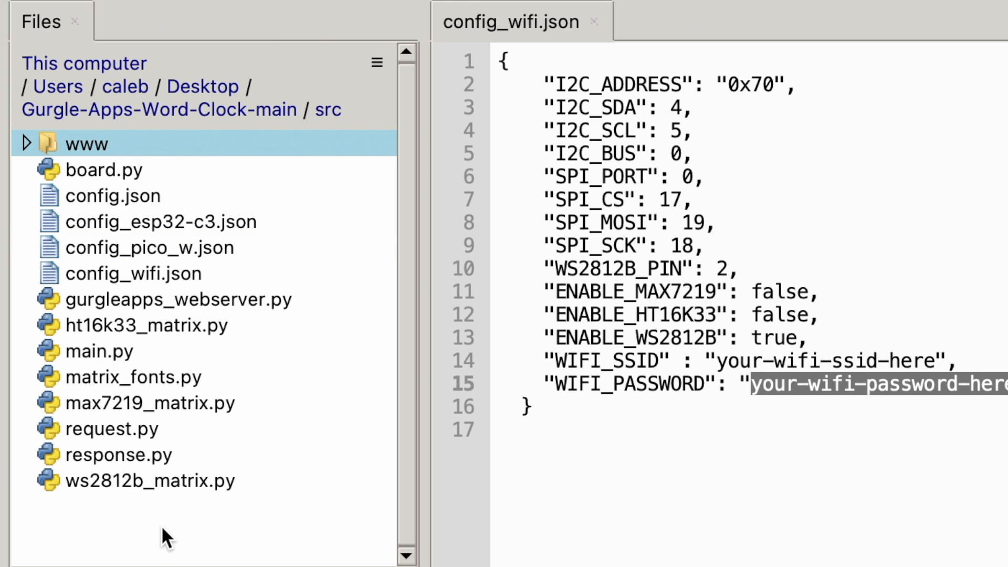
pyautogui.keyDown('shift'); pyautogui.click(152, 482); pyautogui.keyUp('shift')
pyautogui.rightClick(127, 432)
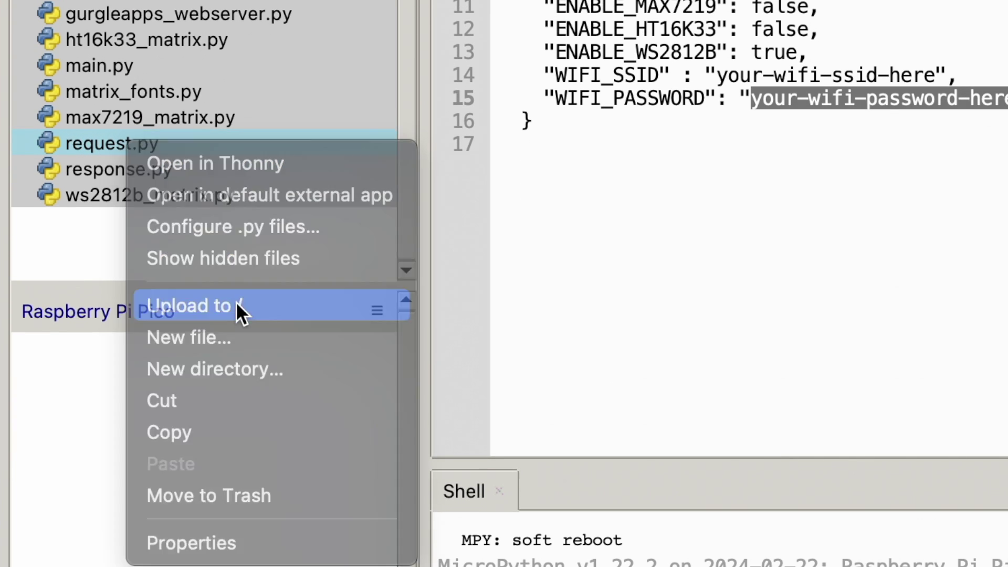
pyautogui.click(236, 302)
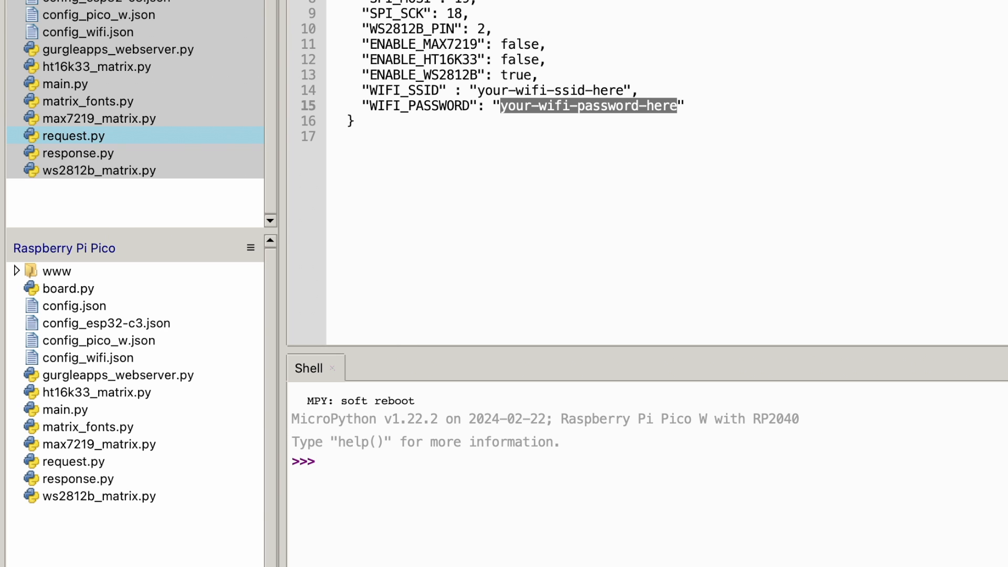
# Close the config tab and view main.py stored on the Pico.
pyautogui.hotkey('ctrl', 'w')
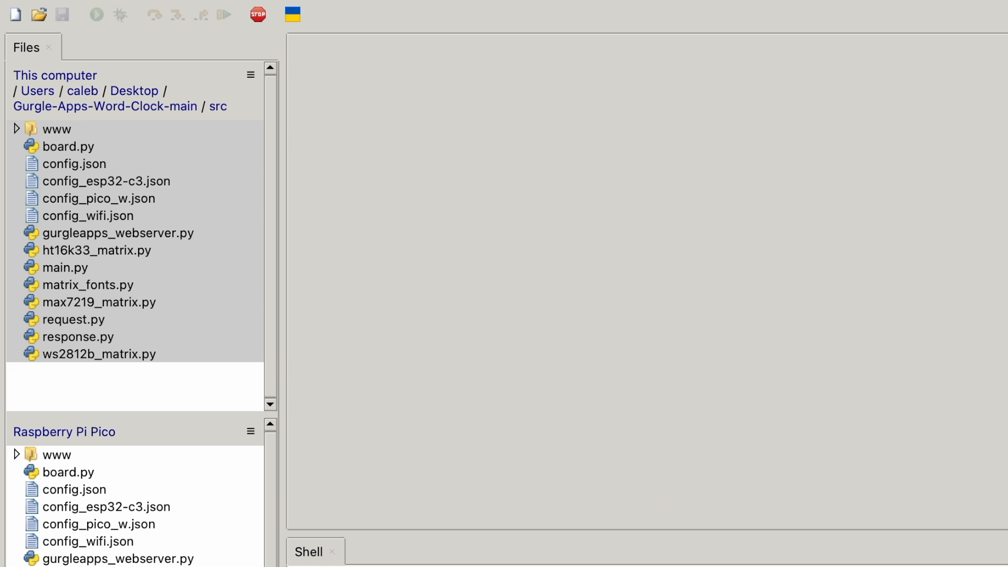
pyautogui.doubleClick(64, 266)
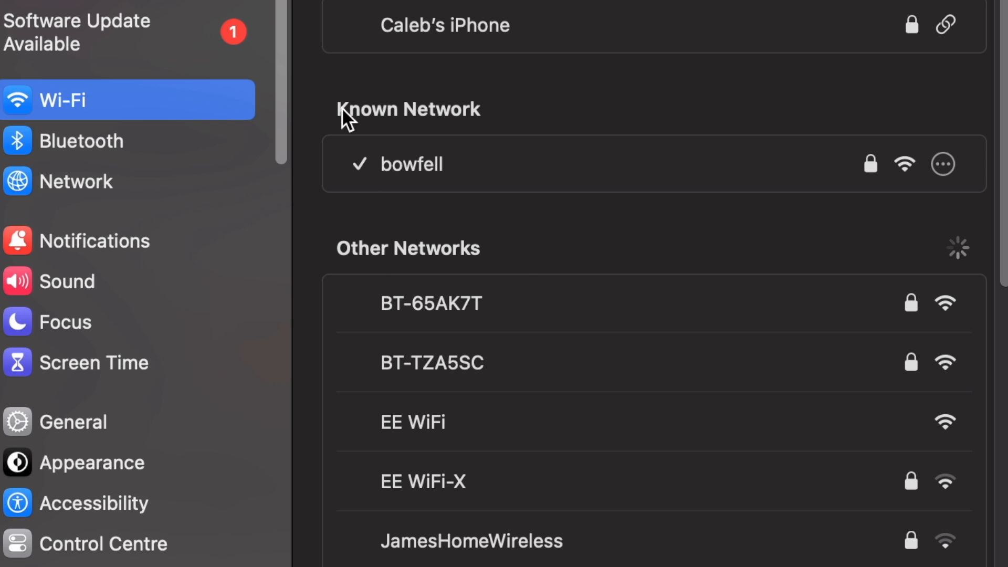
pyautogui.scroll(-2, 518, 245)
pyautogui.scroll(-2, 572, 164)
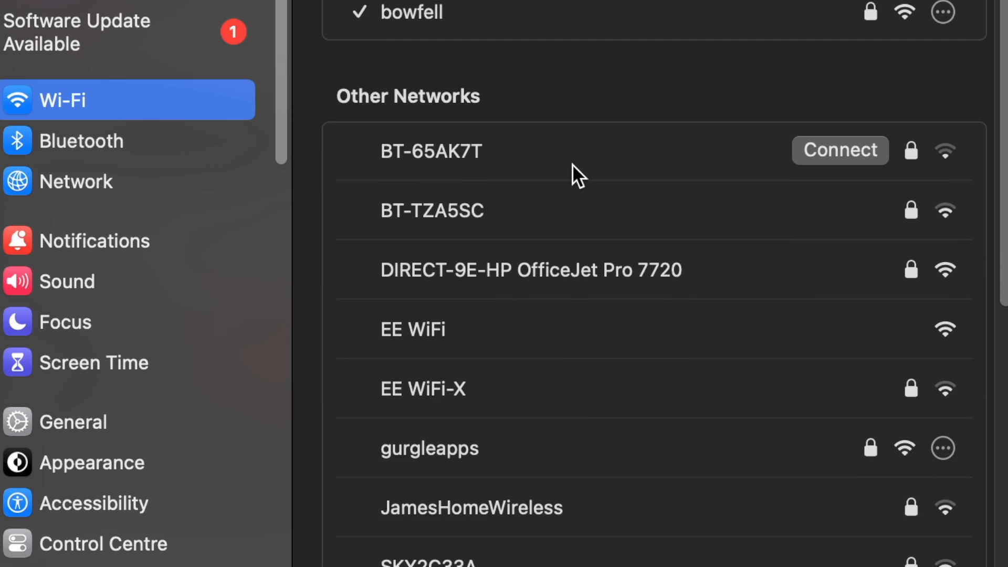
# Locate the gurgleapps network in the System Settings Wi-Fi list.
pyautogui.click(419, 405)
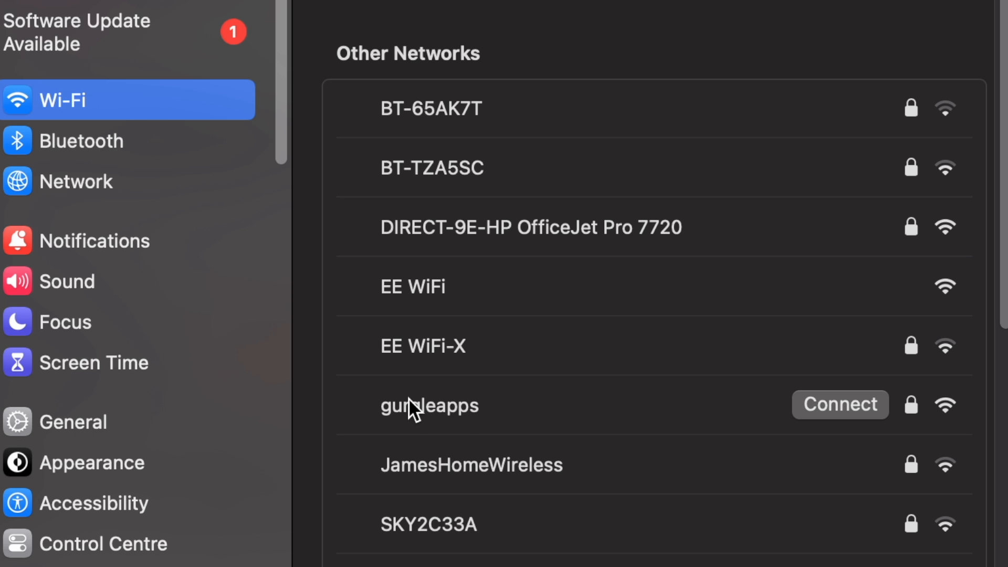
# Join the gurgleapps network, entering its password with Show password on.
pyautogui.click(853, 391)
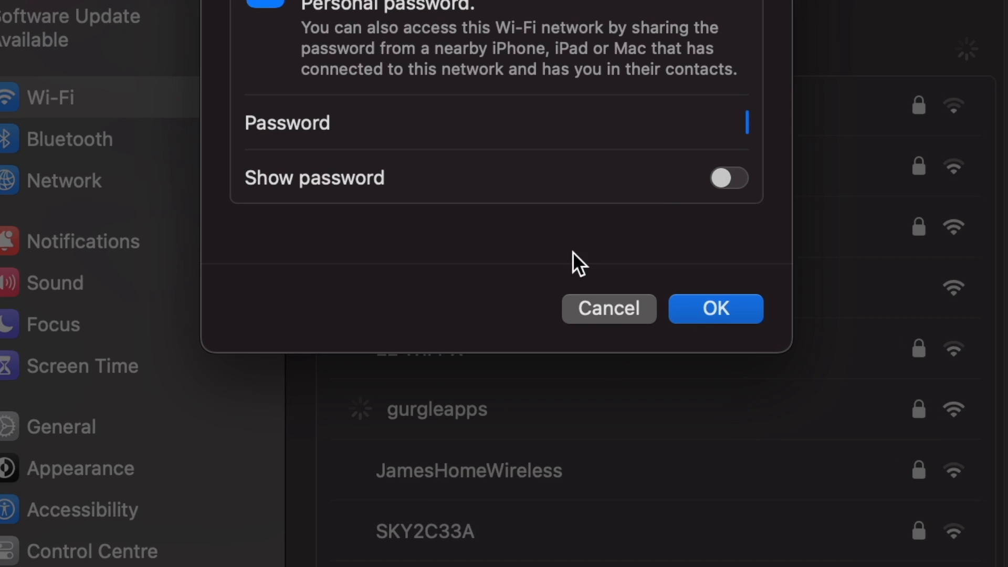
pyautogui.click(751, 228)
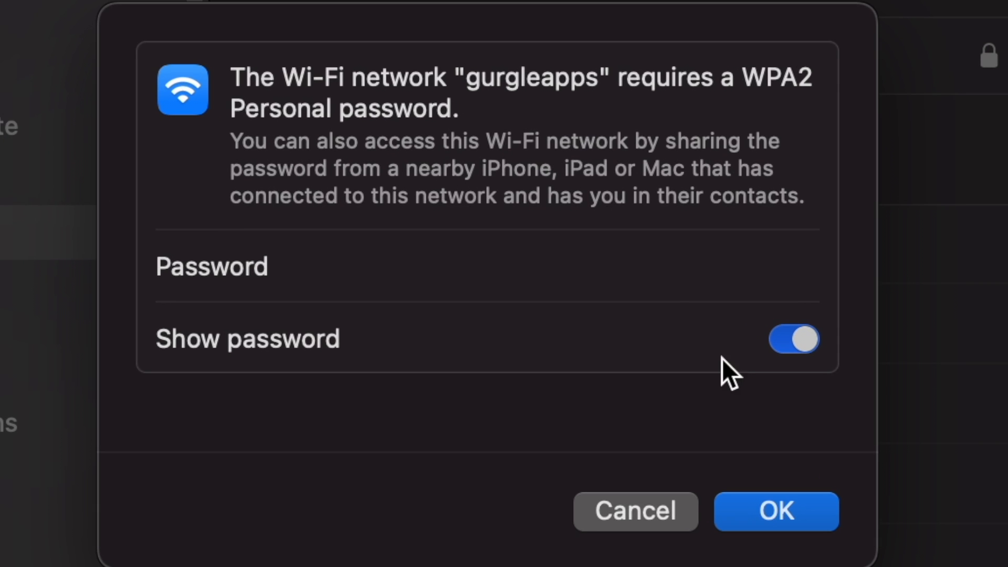
pyautogui.click(658, 271)
pyautogui.write('gu')
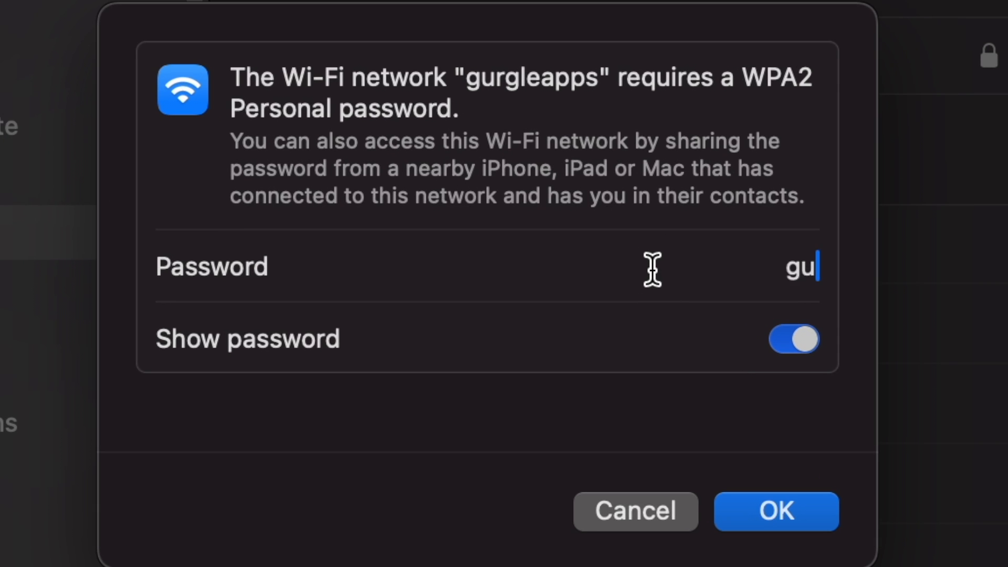
pyautogui.write('rgleapps')
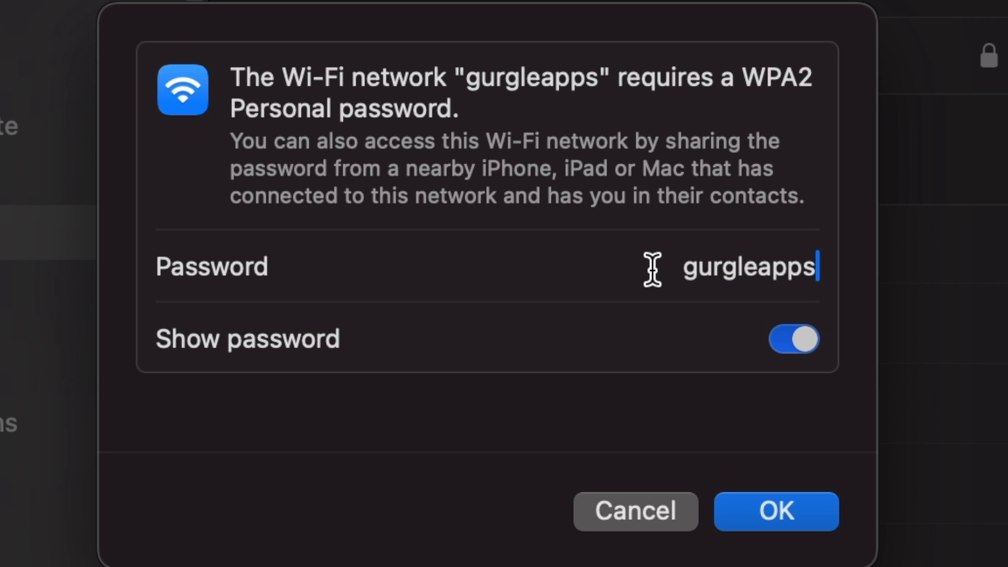
pyautogui.press('super+a')
pyautogui.scroll(3, 652, 269)
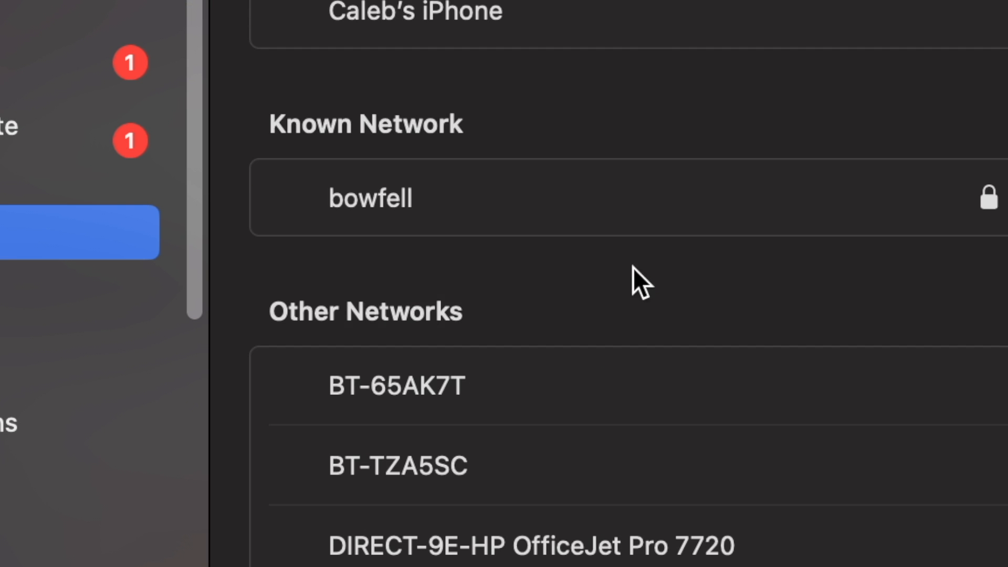
pyautogui.scroll(3, 633, 268)
pyautogui.scroll(3, 423, 138)
pyautogui.scroll(2, 391, 229)
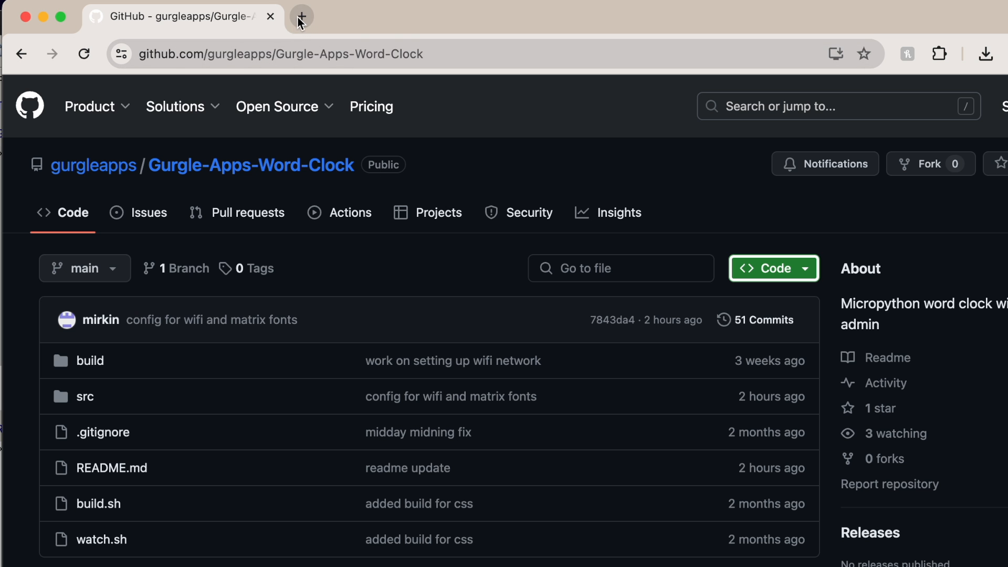
# Load the clock control panel at 192.168.4.1 in a new Chrome tab.
pyautogui.click(301, 20)
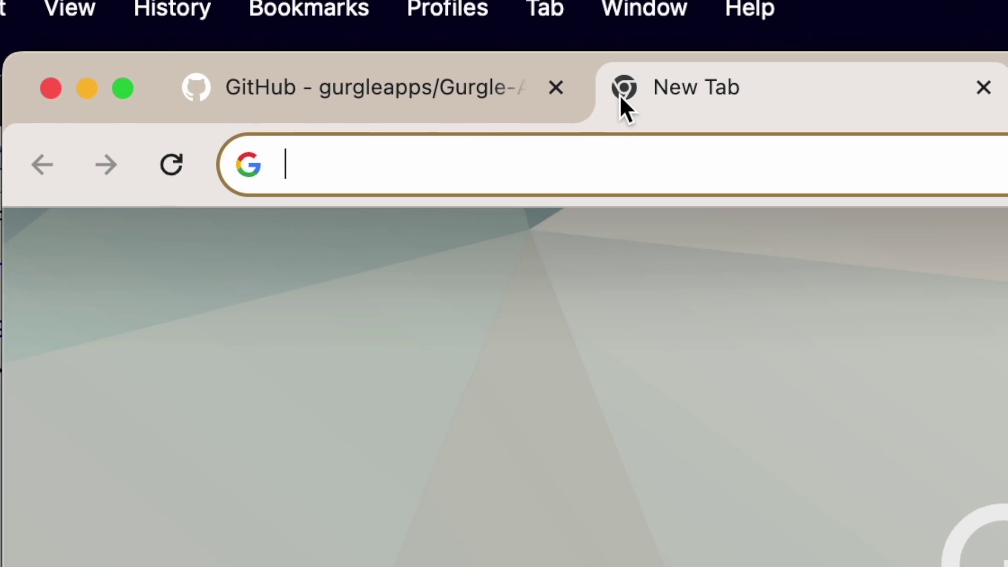
pyautogui.write('1')
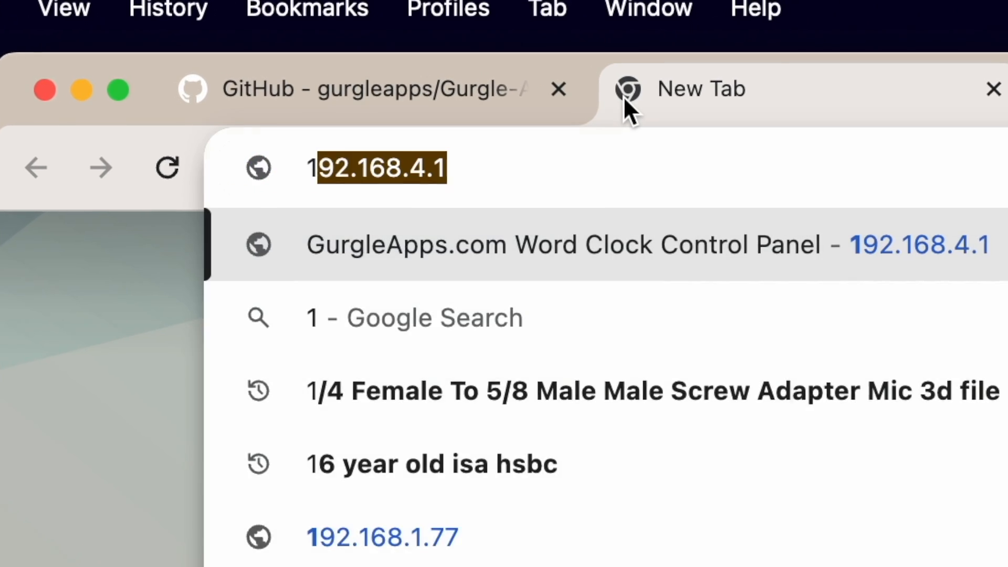
pyautogui.write('92.168')
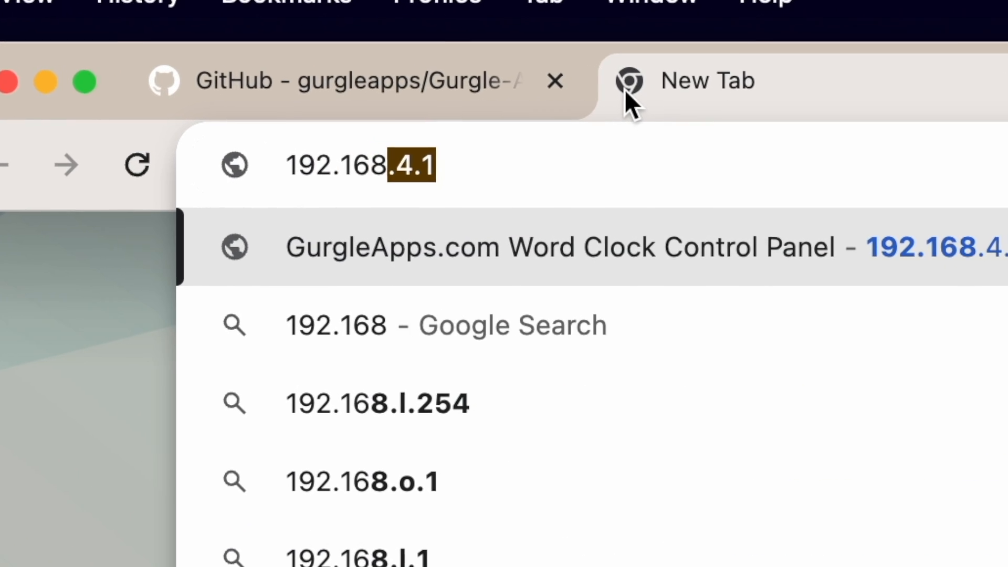
pyautogui.write('.4.1')
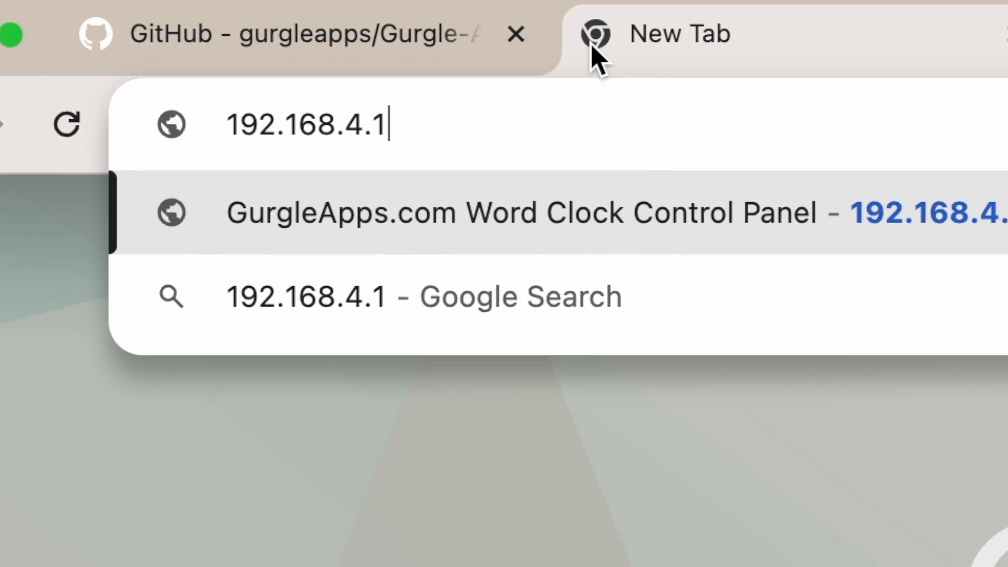
pyautogui.press('Return')
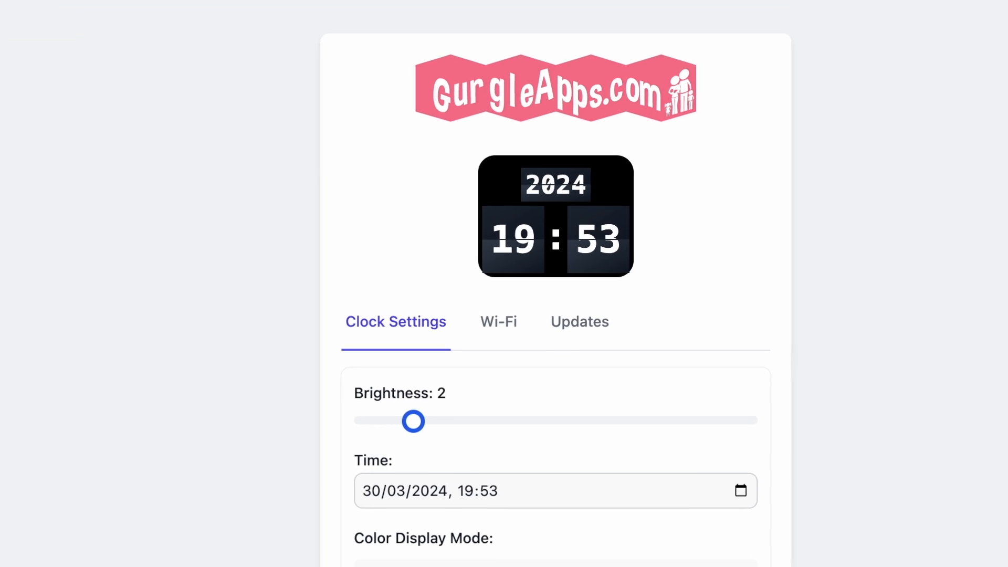
pyautogui.scroll(-2, 388, 495)
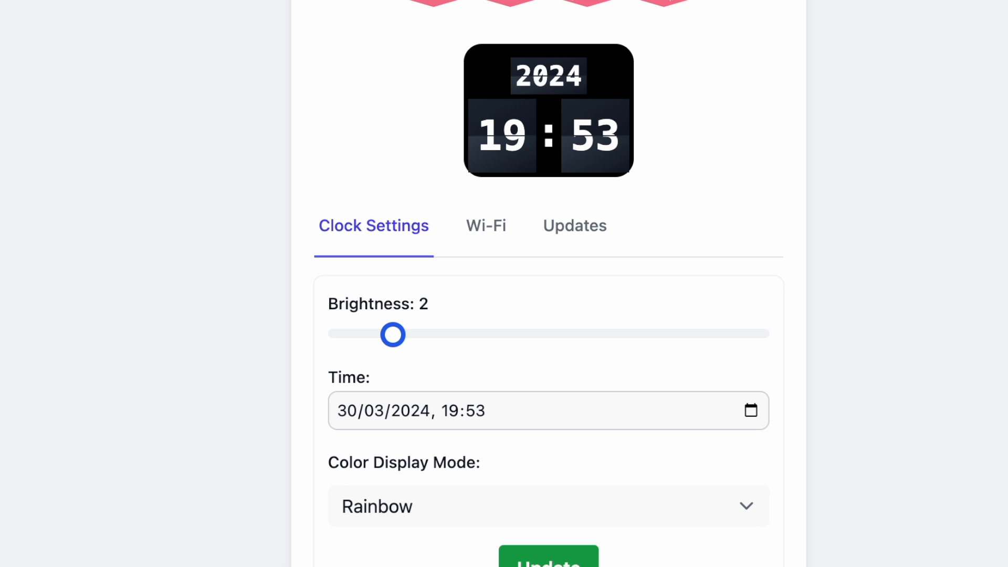
# Set clock brightness to 4 and glance at the date and time picker.
pyautogui.click(390, 334)
pyautogui.moveTo(392, 335)
pyautogui.mouseDown()
pyautogui.moveTo(547, 372)
pyautogui.moveTo(449, 362)
pyautogui.mouseUp()
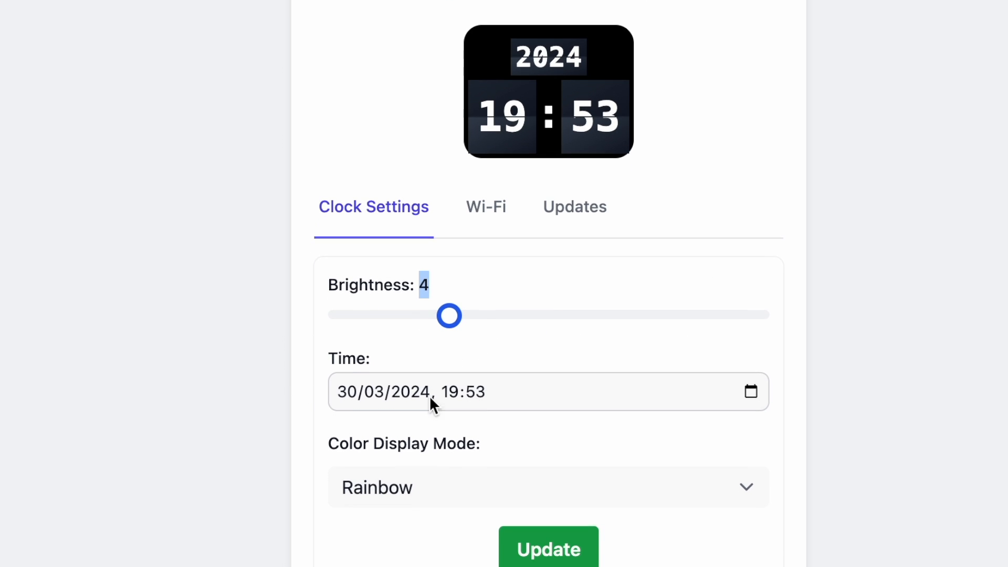
pyautogui.scroll(-3, 551, 394)
pyautogui.click(750, 304)
pyautogui.click(727, 291)
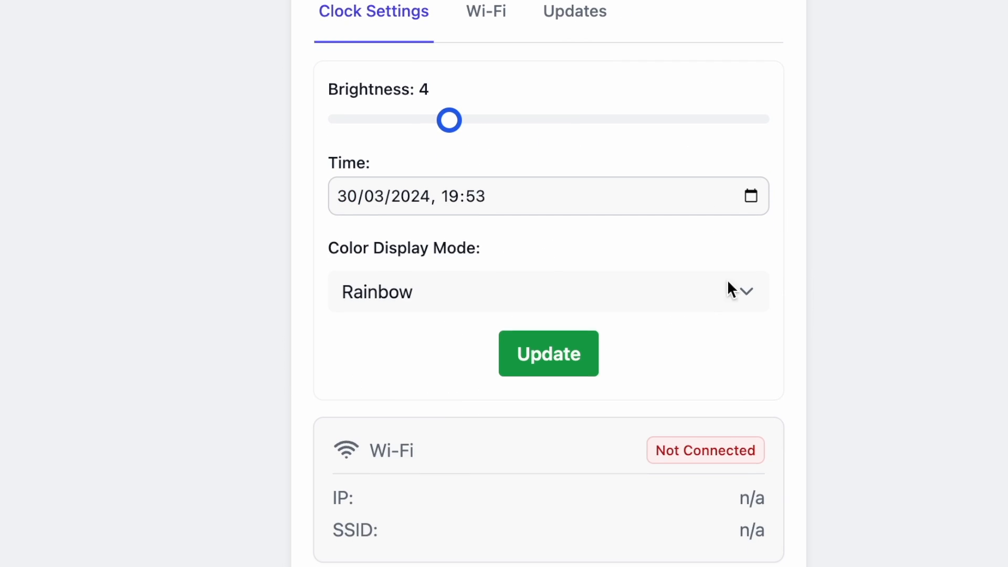
pyautogui.scroll(-2, 551, 315)
# Review the Color Display Mode choices keeping Rainbow and note the Not Connected status.
pyautogui.click(473, 237)
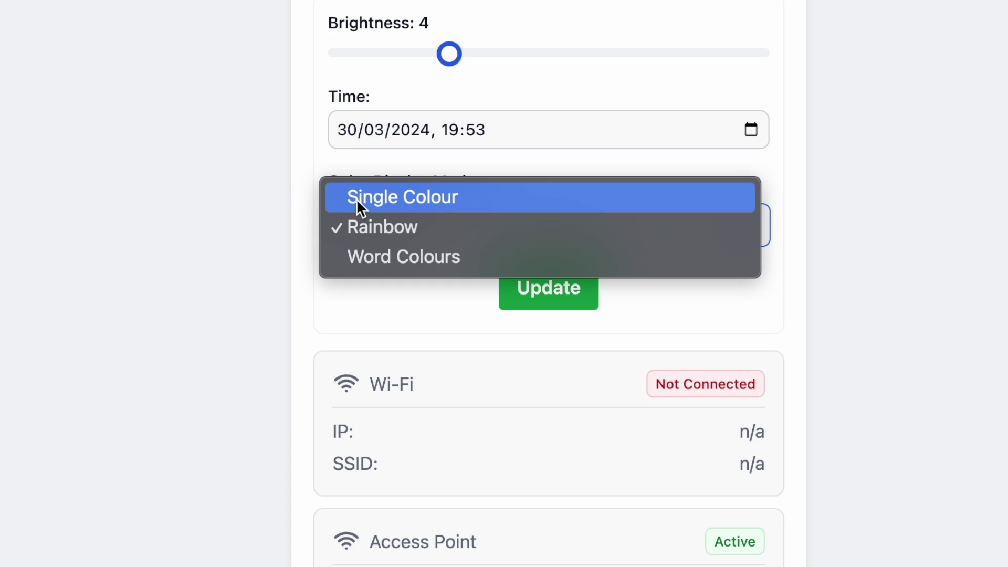
pyautogui.click(315, 348)
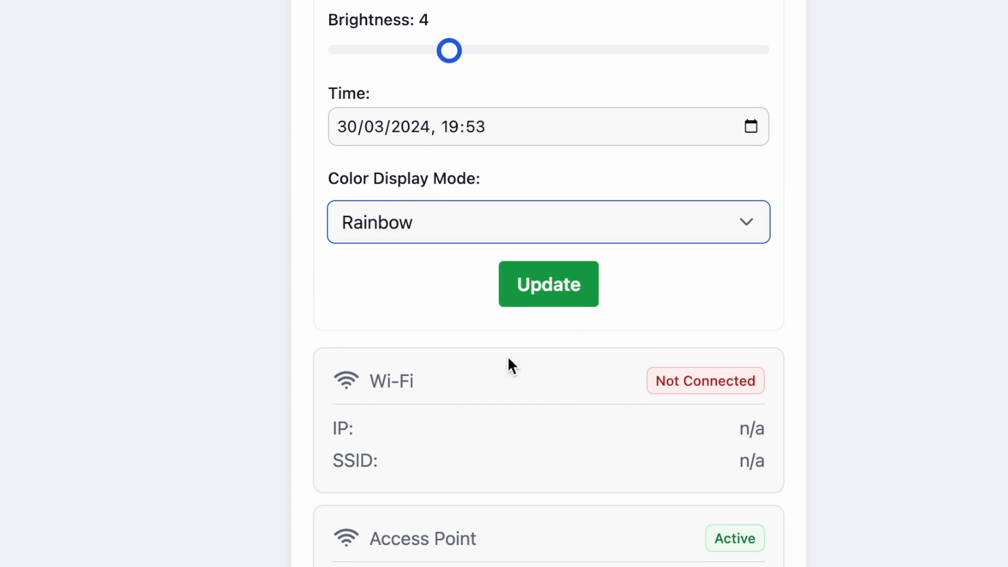
pyautogui.moveTo(378, 382); pyautogui.dragTo(464, 381)
pyautogui.click(642, 371)
pyautogui.moveTo(642, 373); pyautogui.dragTo(949, 379)
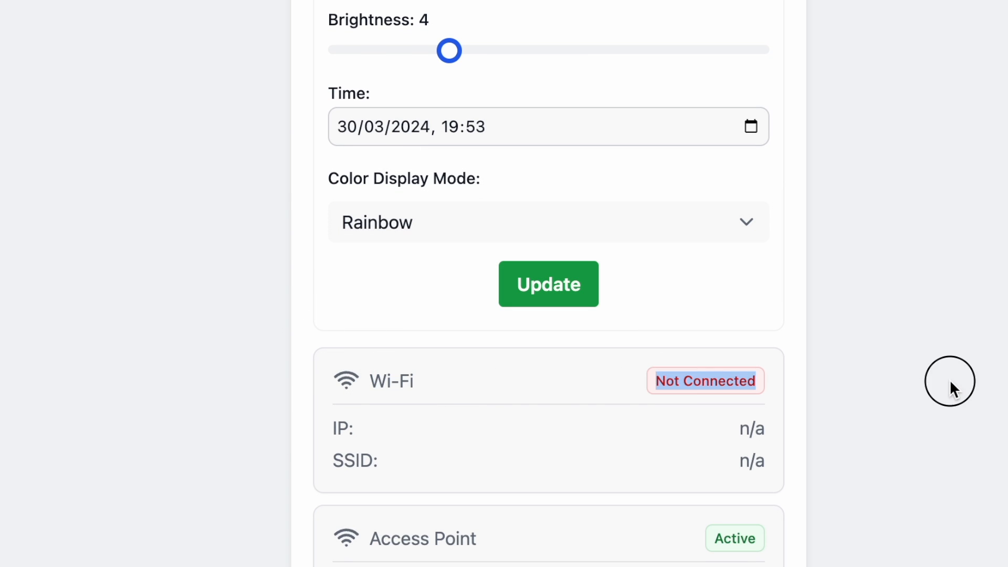
pyautogui.click(504, 224)
pyautogui.click(360, 405)
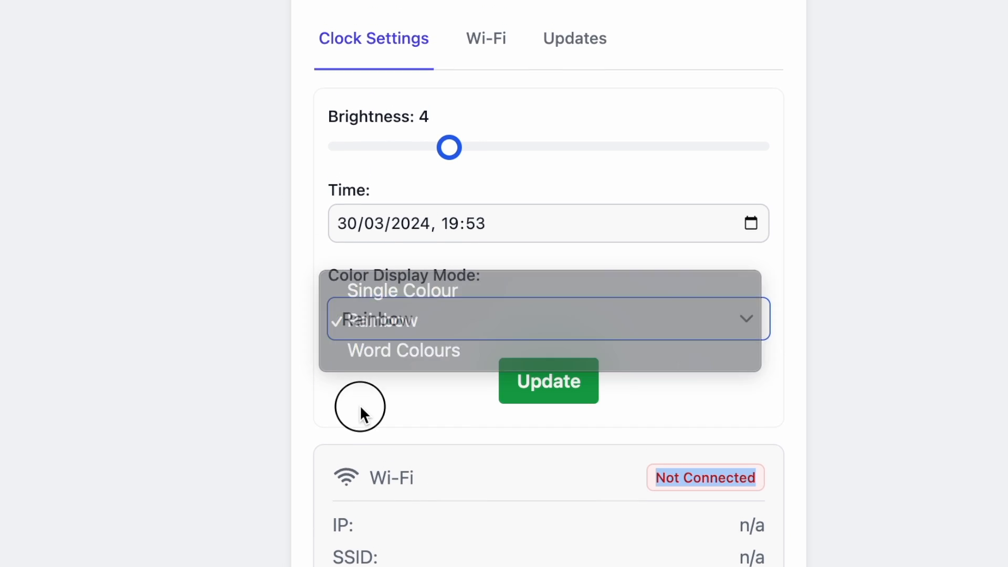
pyautogui.scroll(5, 371, 315)
pyautogui.click(477, 186)
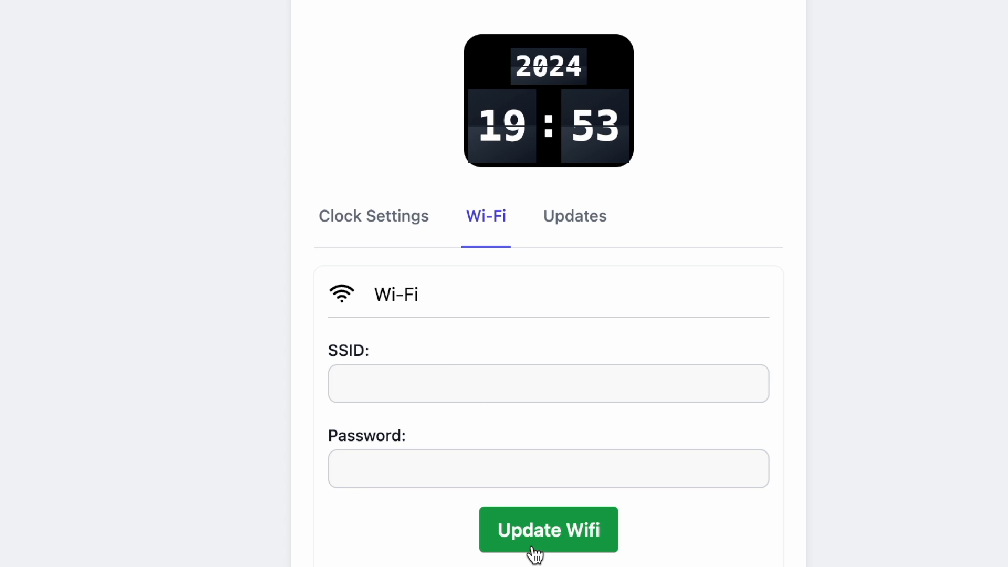
# Enter bowfell as SSID with its password and submit via Update Wifi.
pyautogui.click(463, 372)
pyautogui.click(406, 467)
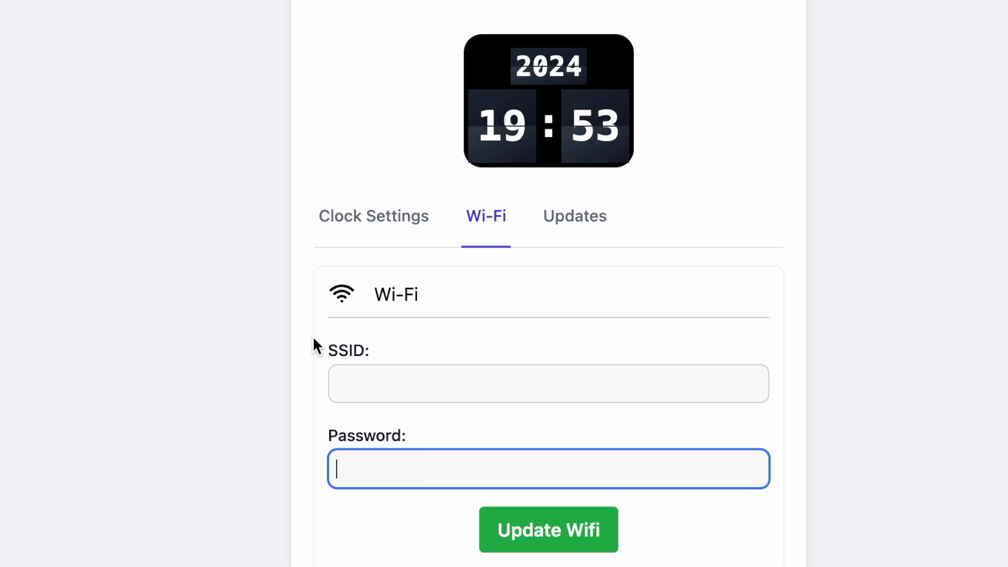
pyautogui.click(350, 385)
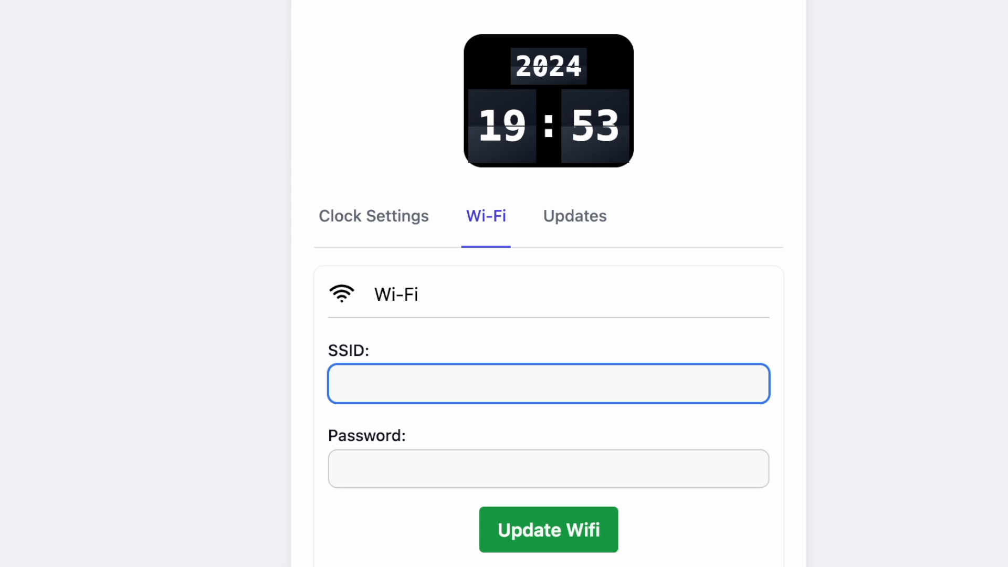
pyautogui.write('Bow')
pyautogui.press('BackSpace')
pyautogui.press('BackSpace')
pyautogui.press('BackSpace')
pyautogui.write('bow')
pyautogui.write('fell')
pyautogui.click(520, 465)
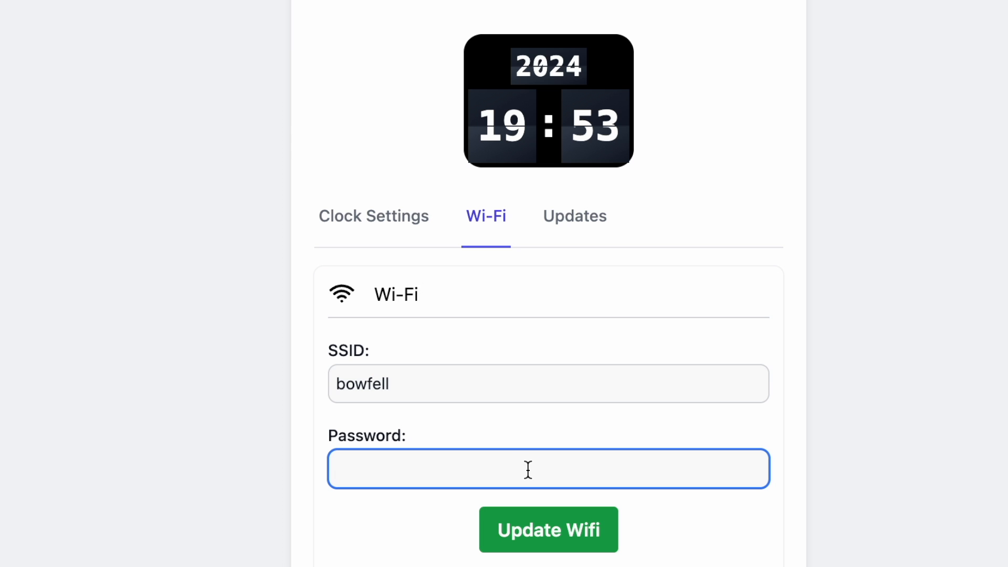
pyautogui.click(566, 543)
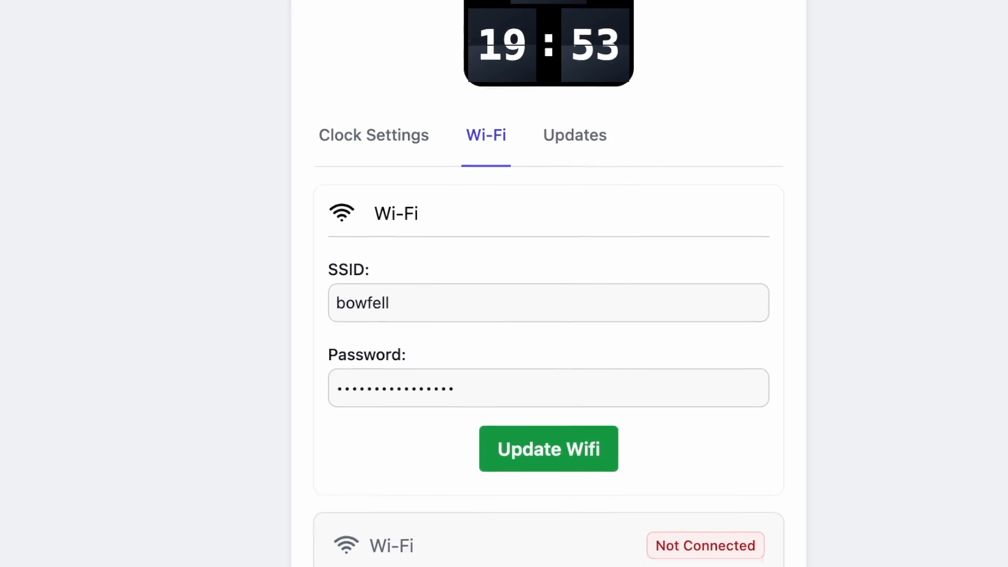
pyautogui.scroll(-2, 548, 315)
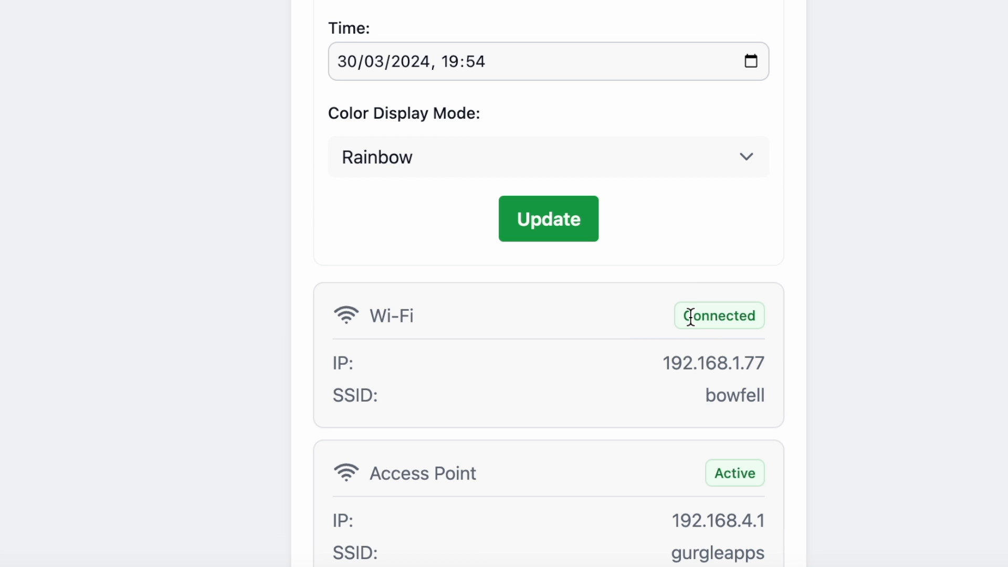
# Copy the clock's home-network IP 192.168.1.77 from the Connected-to-bowfell status card.
pyautogui.doubleClick(688, 316)
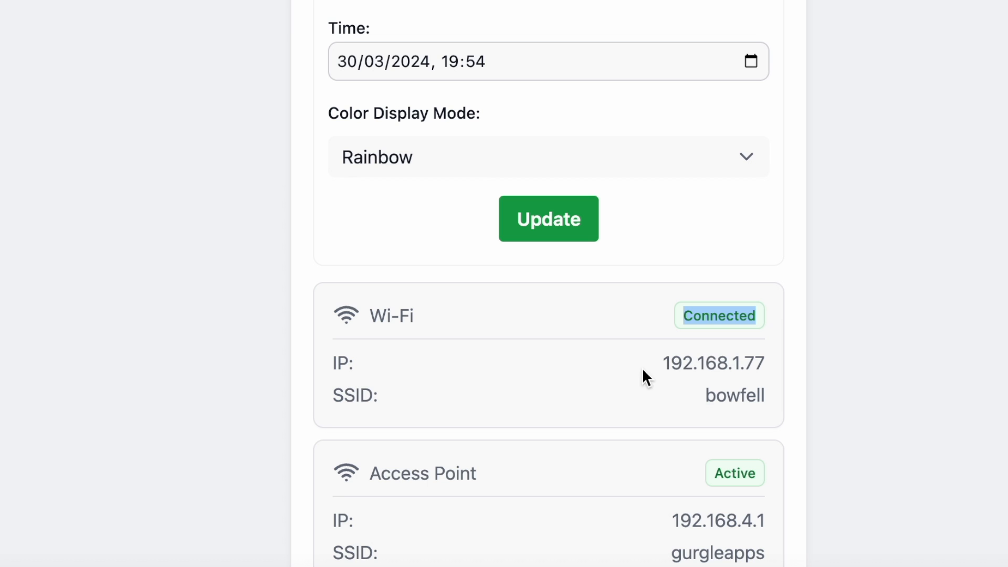
pyautogui.moveTo(659, 363); pyautogui.dragTo(783, 363)
pyautogui.rightClick(702, 364)
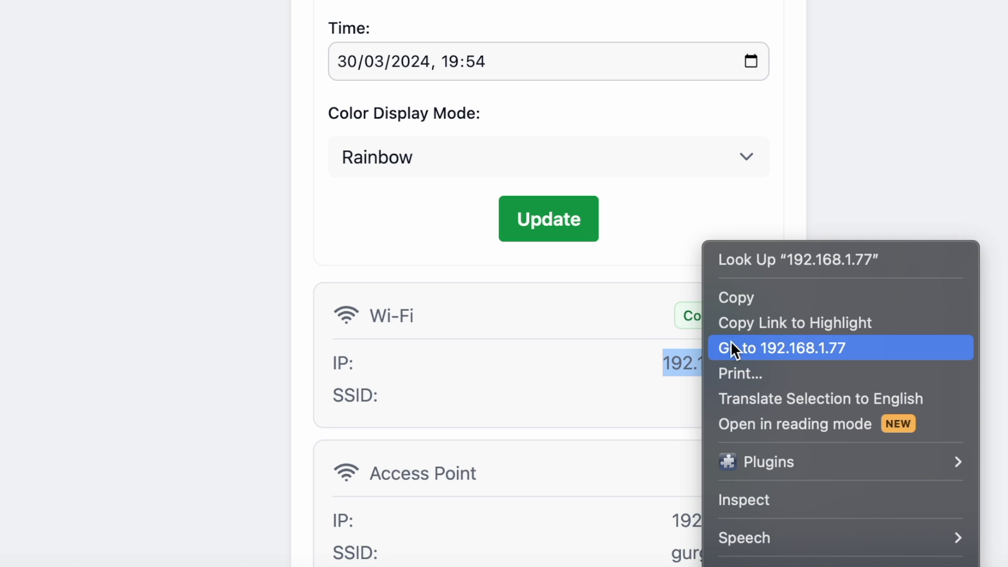
pyautogui.click(730, 348)
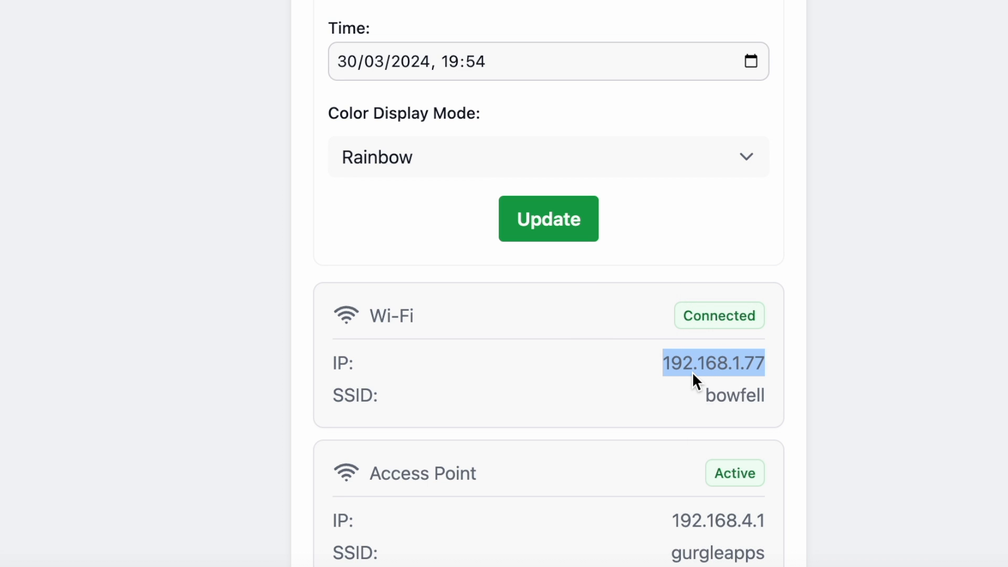
pyautogui.rightClick(692, 371)
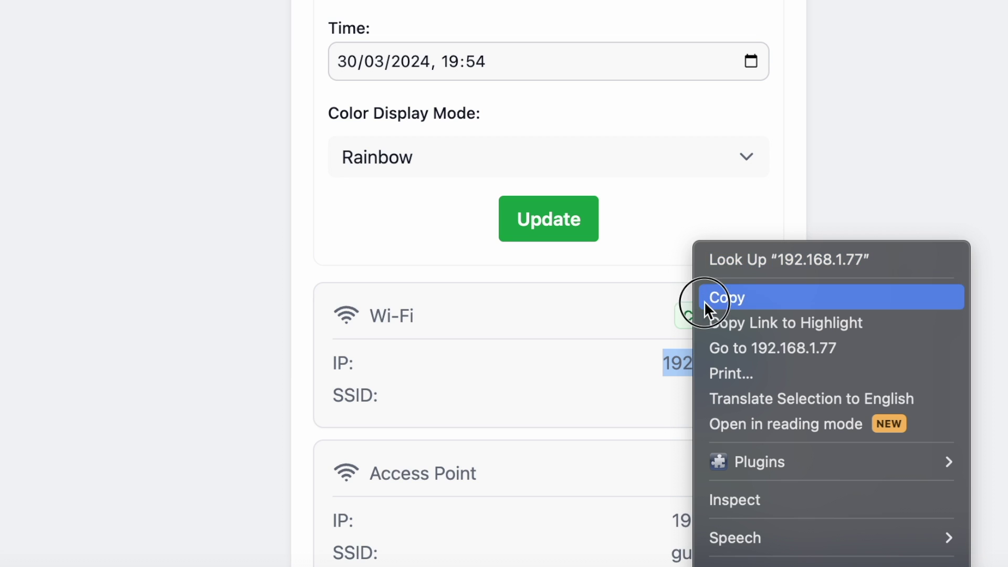
pyautogui.click(724, 295)
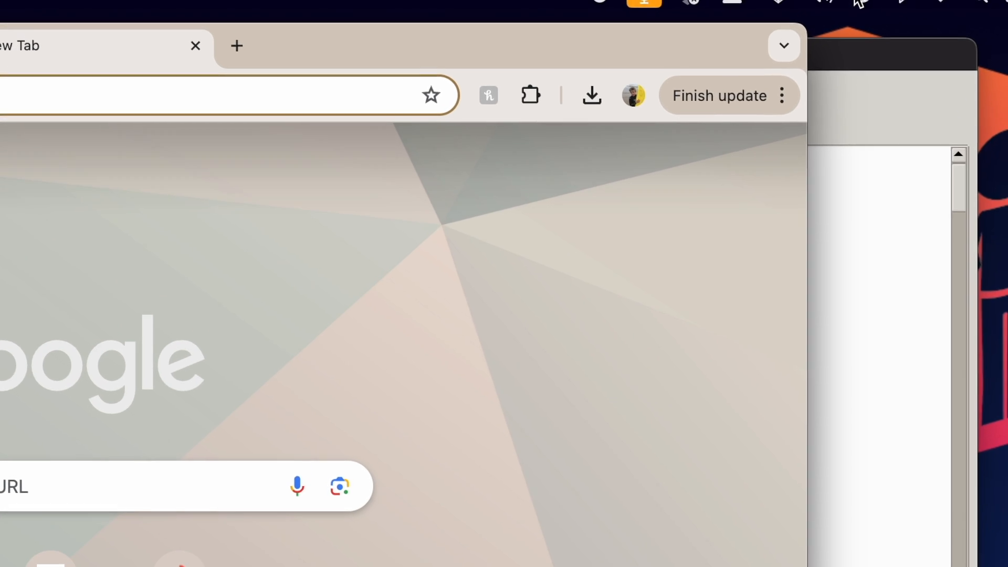
# Rejoin the bowfell home network from the menu-bar Wi-Fi list and focus the new tab's address bar.
pyautogui.click(923, 14)
pyautogui.click(684, 240)
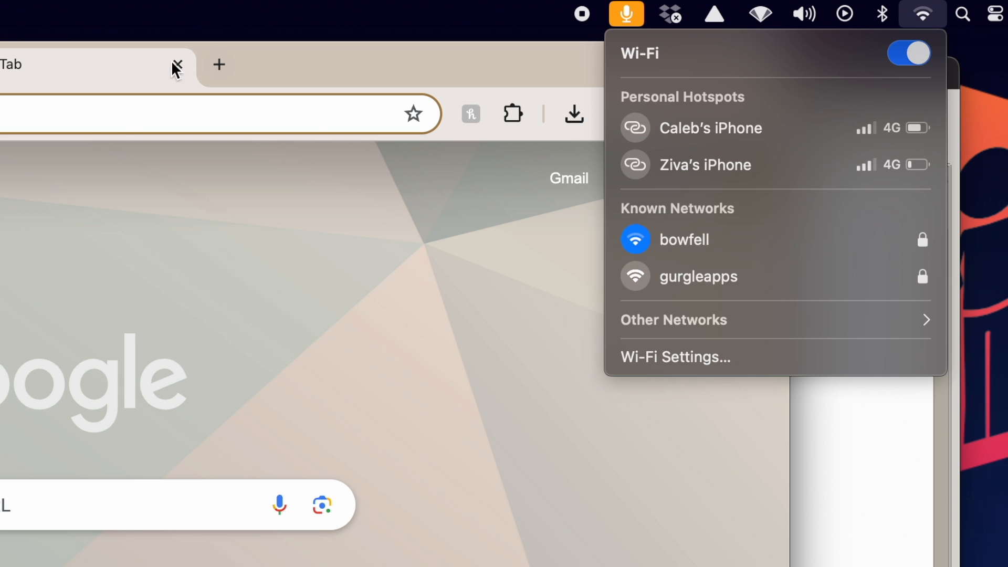
pyautogui.click(111, 120)
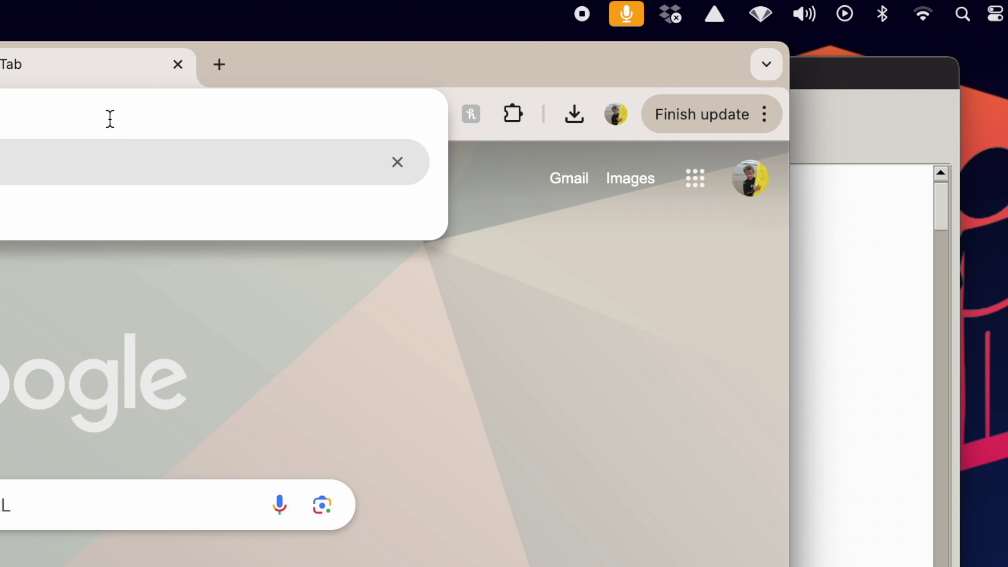
pyautogui.write('192.168.1.77')
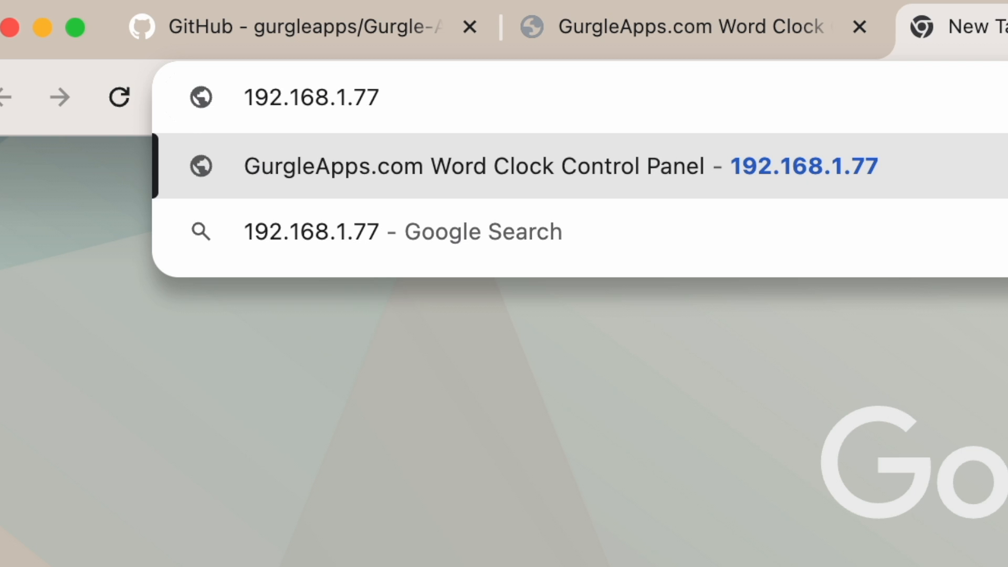
# Load the clock control panel at 192.168.1.77 over the home network.
pyautogui.press('Return')
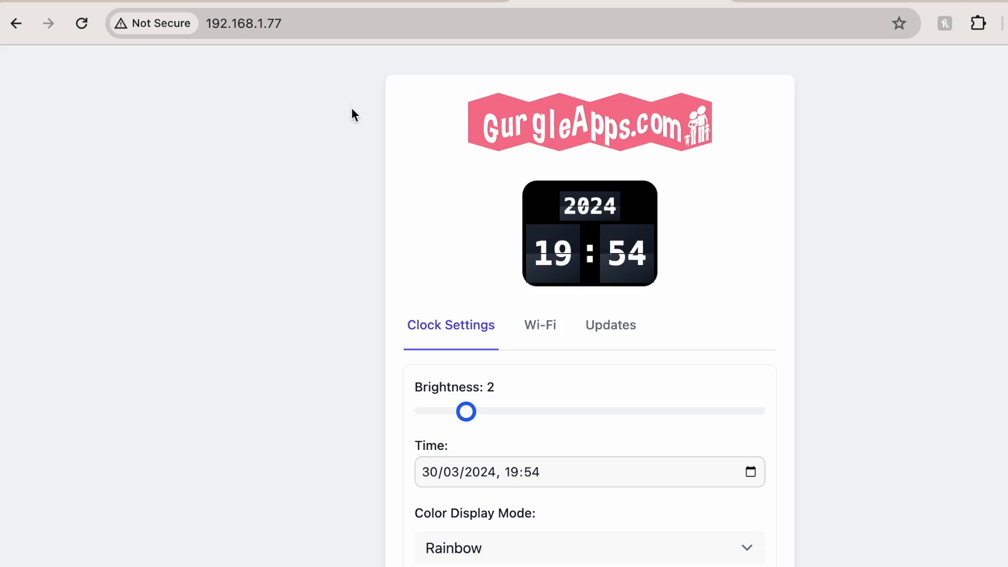
pyautogui.moveTo(354, 112); pyautogui.dragTo(730, 511)
pyautogui.click(716, 387)
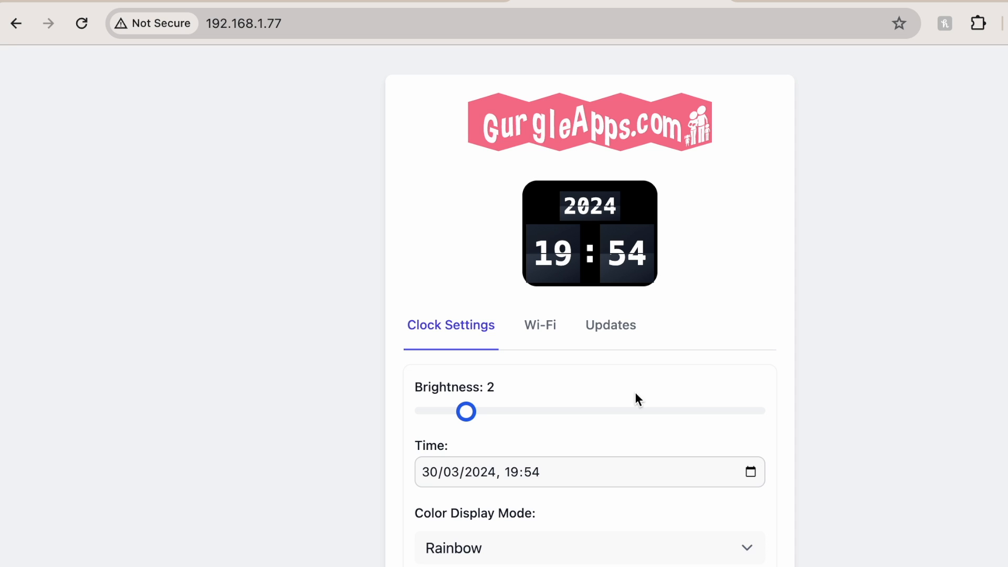